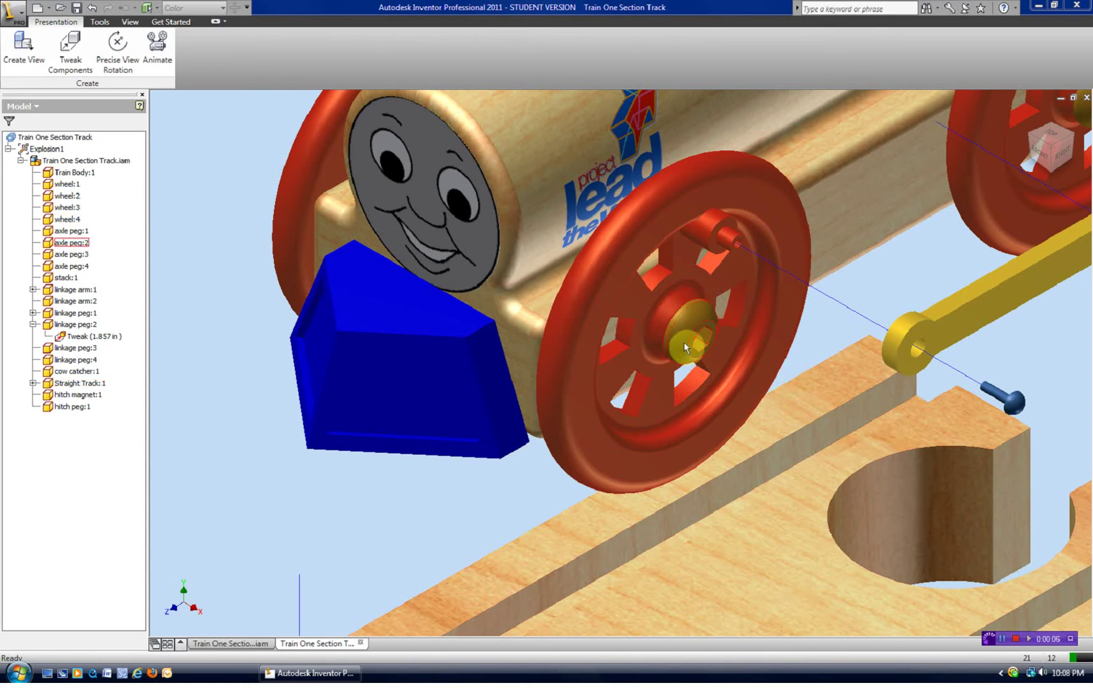
Start a linear tweak on axle peg:2 and pull it out of the front wheel along Z by about 0.416 in
mouse_move(685, 356)
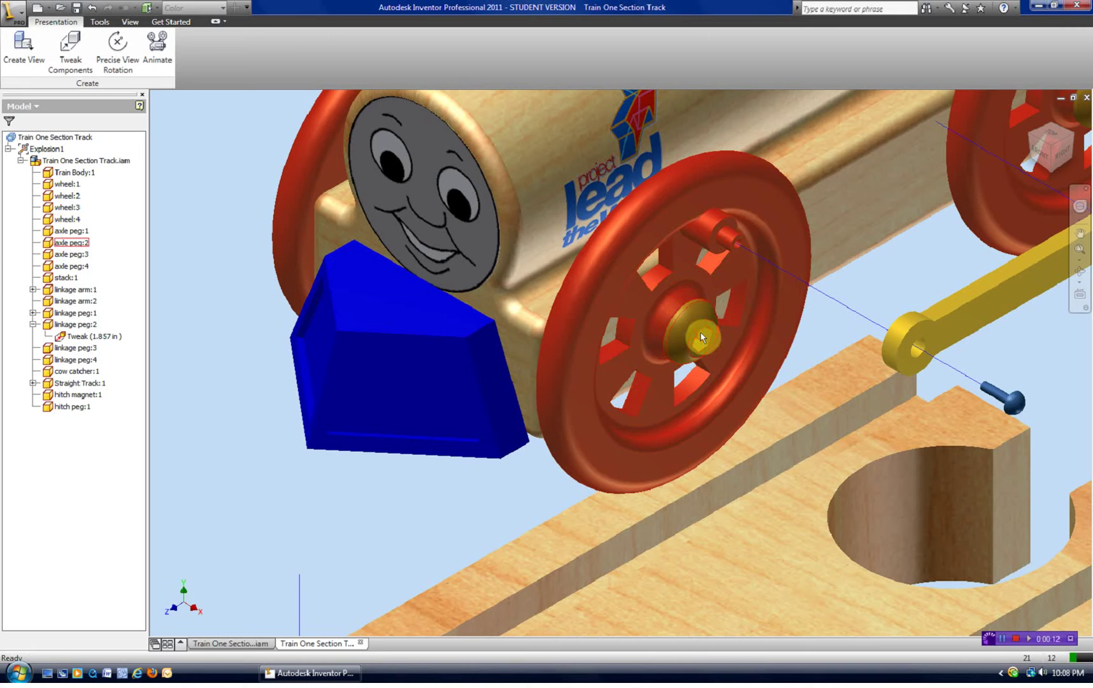
left_click(69, 62)
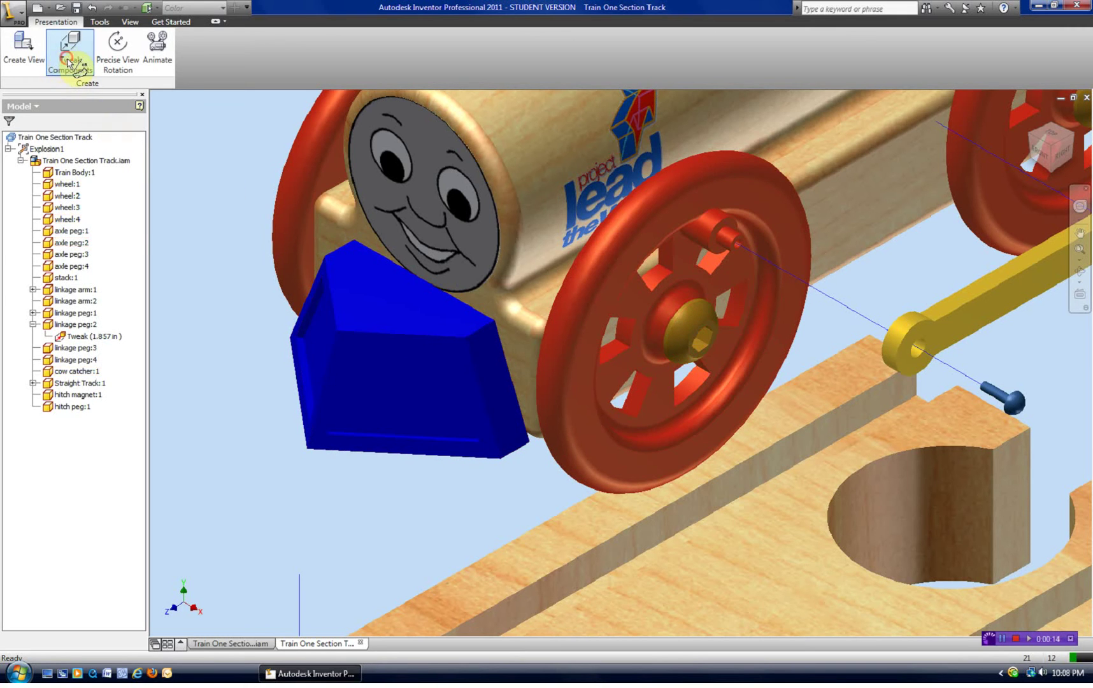
left_click(185, 162)
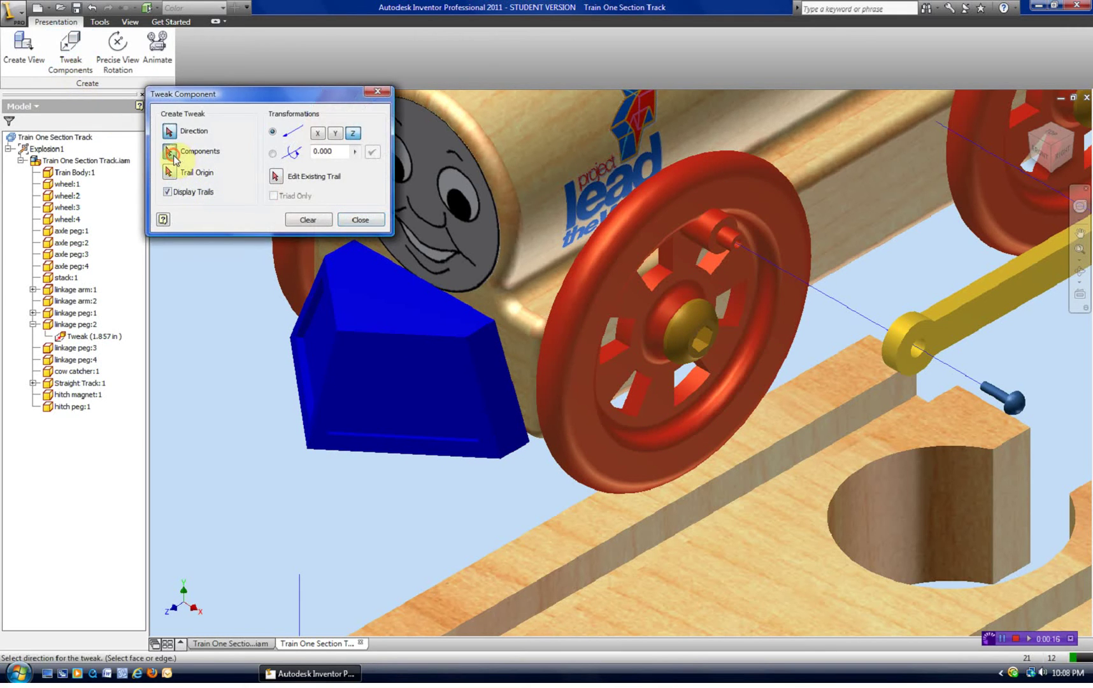
left_click(679, 342)
left_click(228, 161)
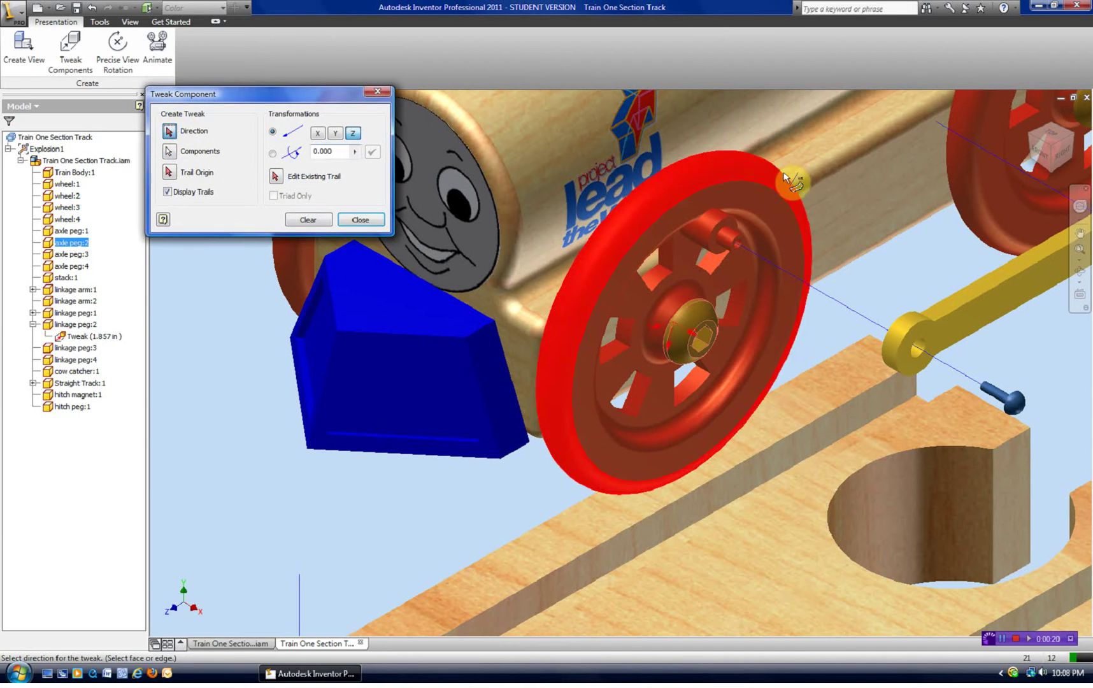
left_click(854, 211)
left_click(547, 446)
left_click_drag(239, 464, 285, 527)
Set the tweak distance of axle peg:2 to 0.5 in, apply it and clear the tweak selections
double_click(313, 152)
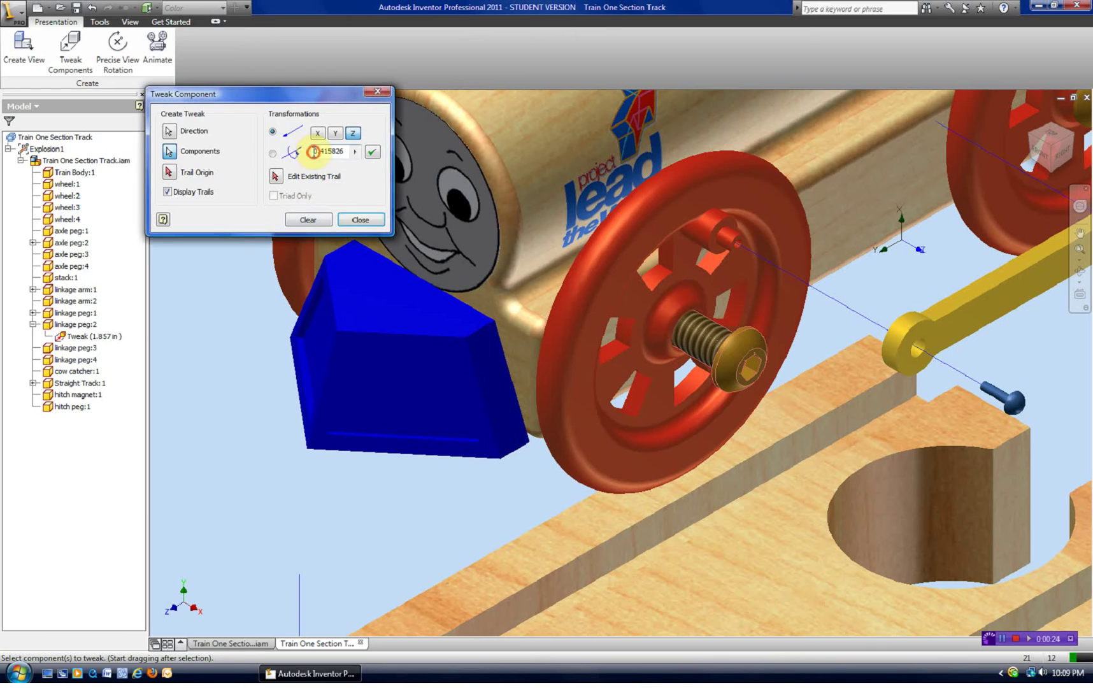
type("-")
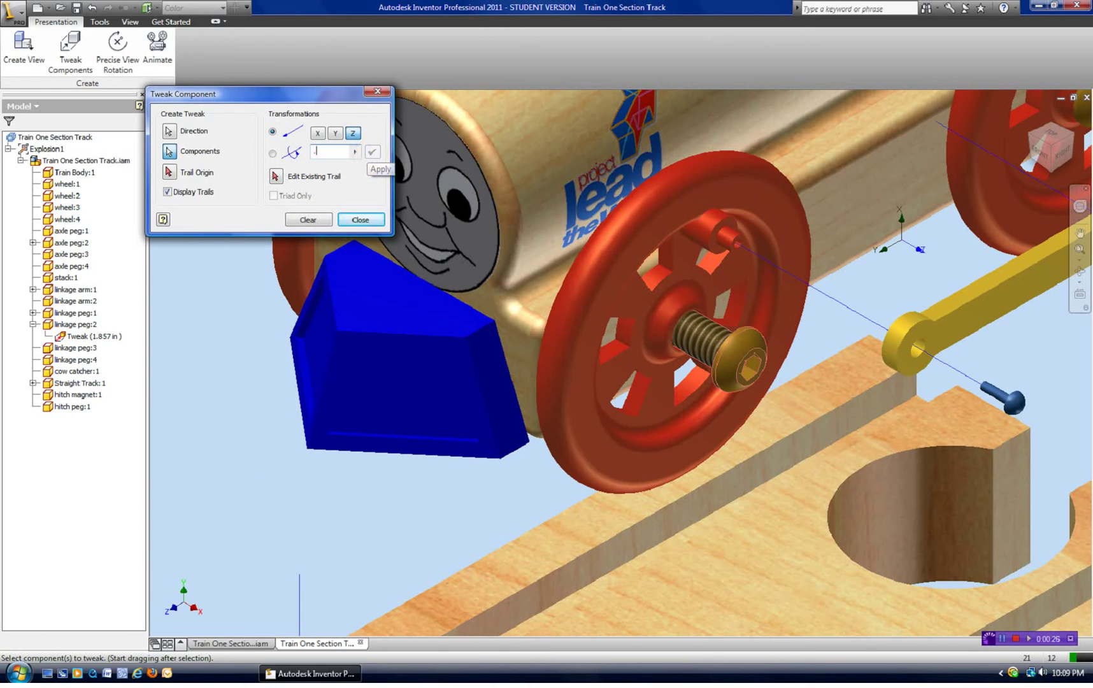
type("5")
left_click(373, 152)
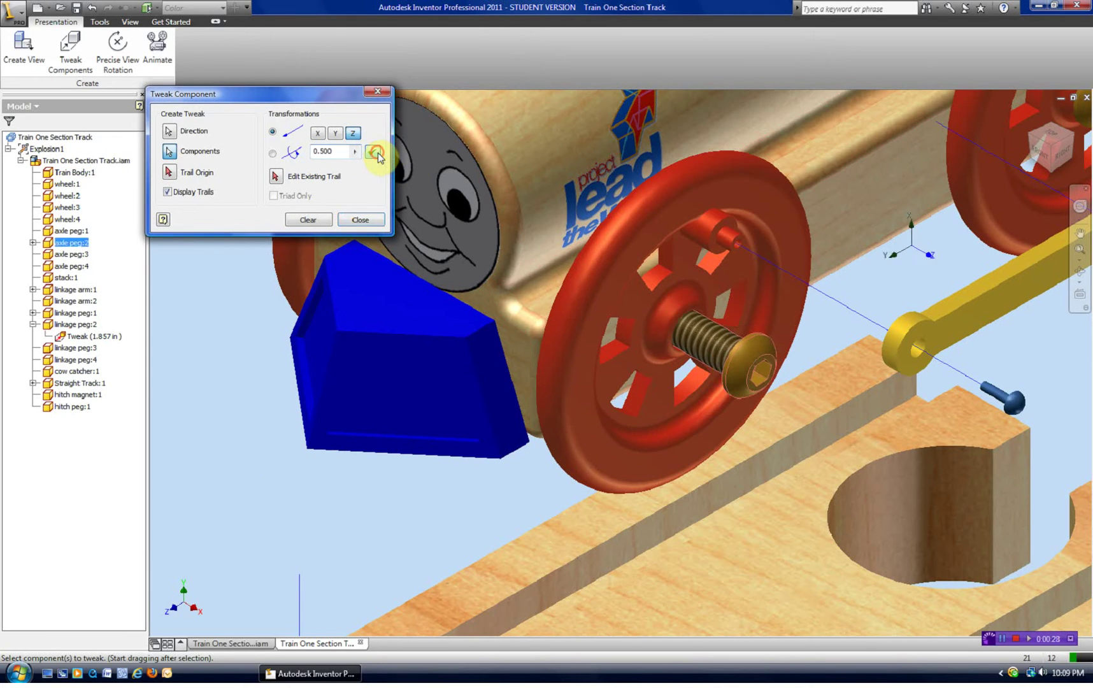
left_click(323, 221)
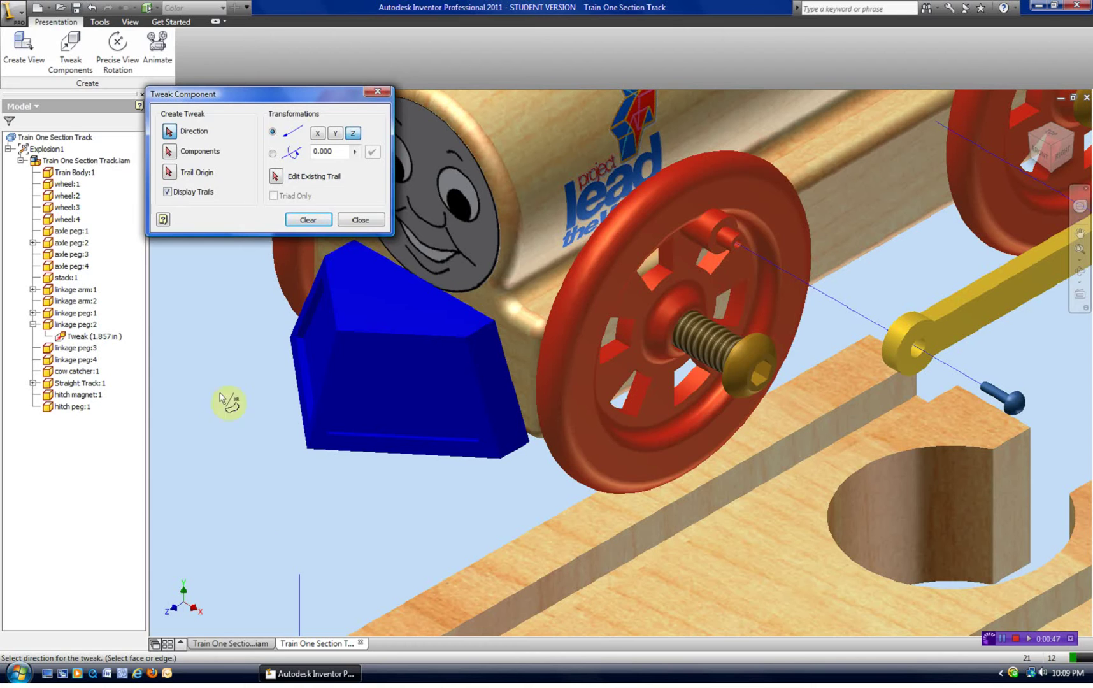
Apply a 3600-degree rotational tweak to axle peg:2 about its own Z axis and clear the tweak selections
left_click(174, 154)
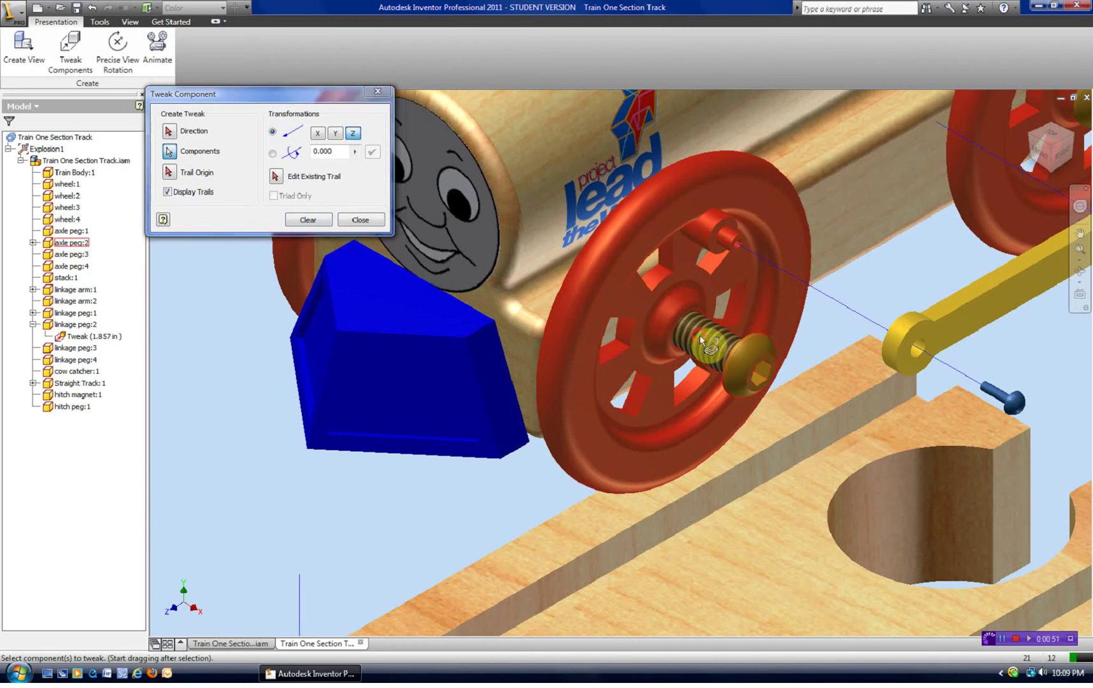
left_click(699, 335)
left_click(171, 133)
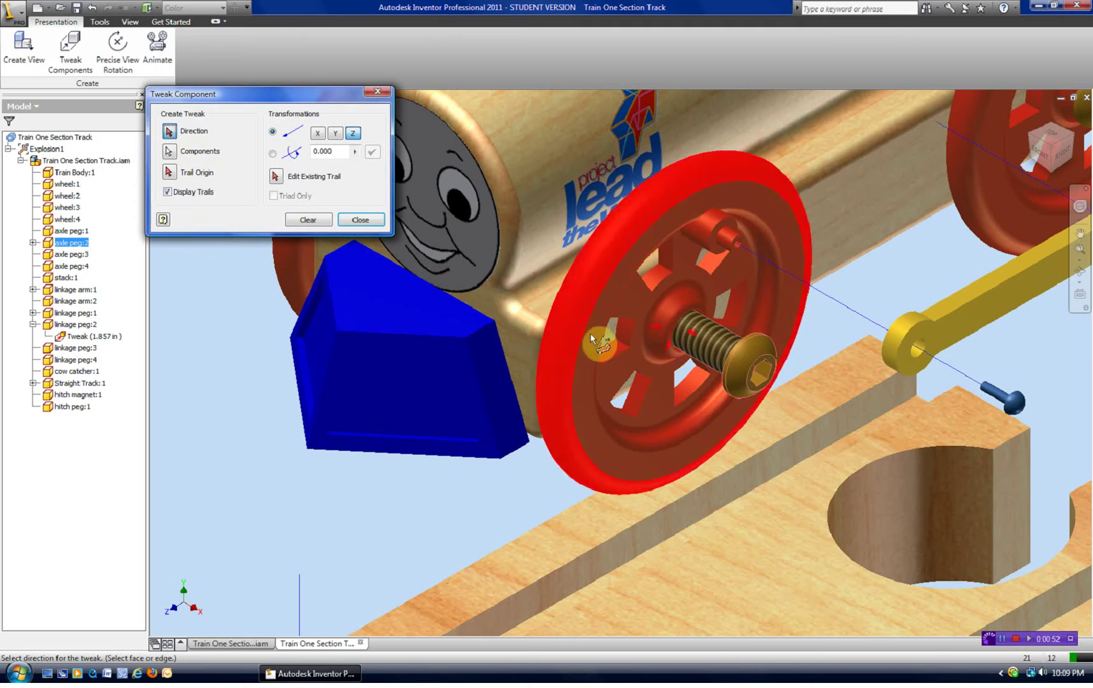
left_click(697, 343)
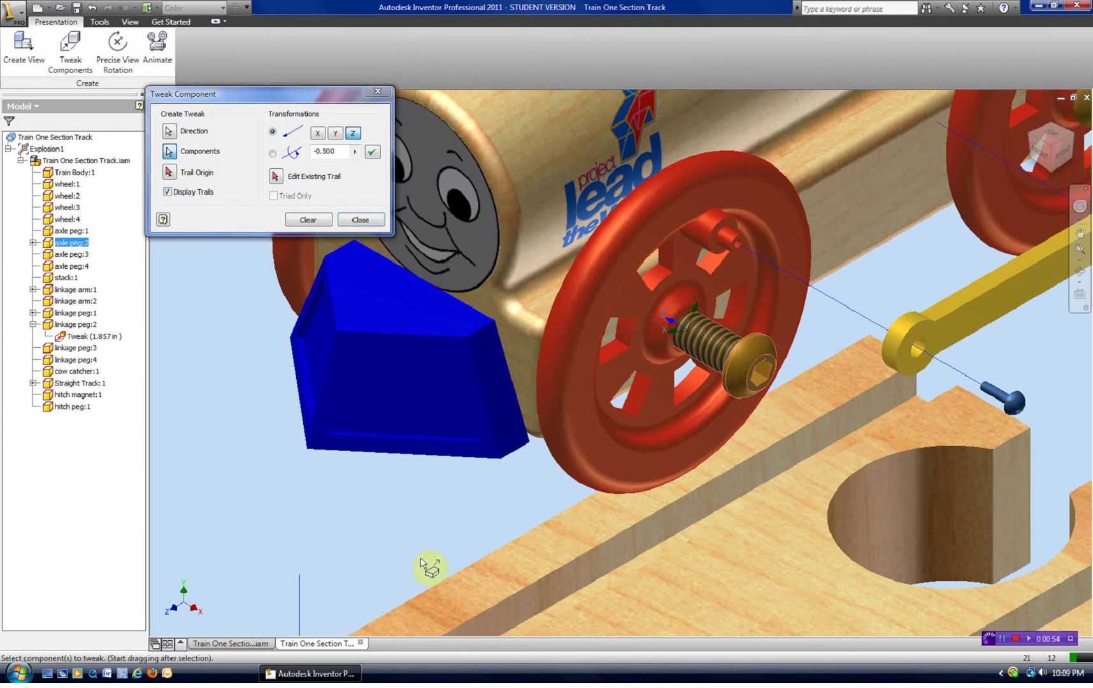
double_click(337, 151)
type("-0.500")
left_click(274, 154)
left_click(275, 154)
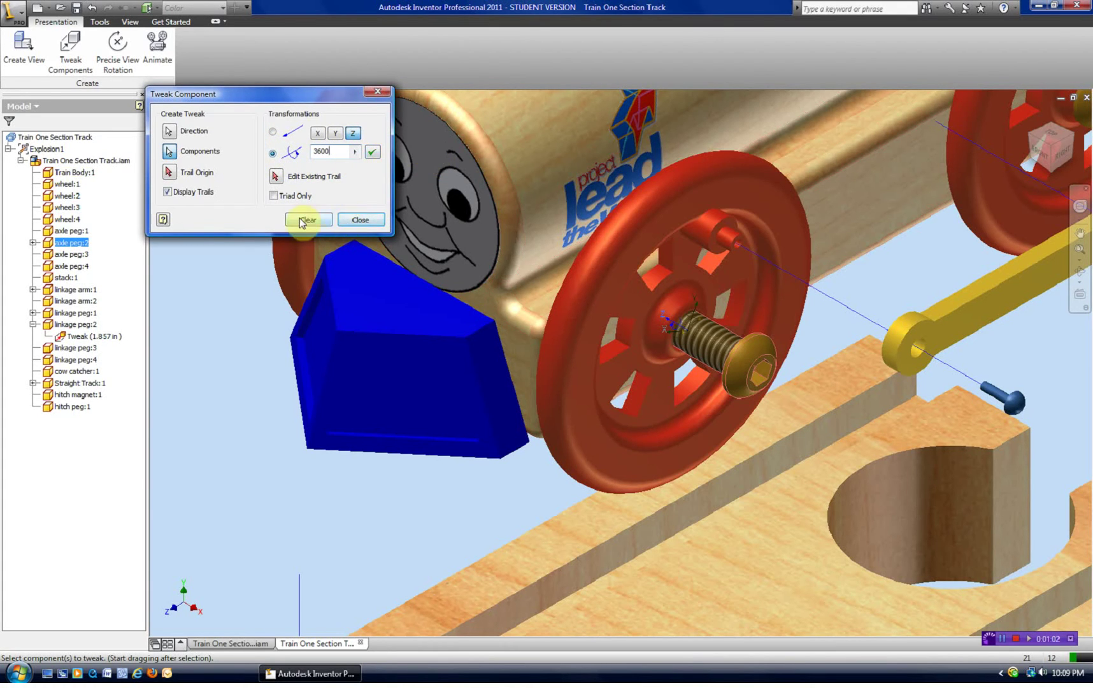
left_click(373, 152)
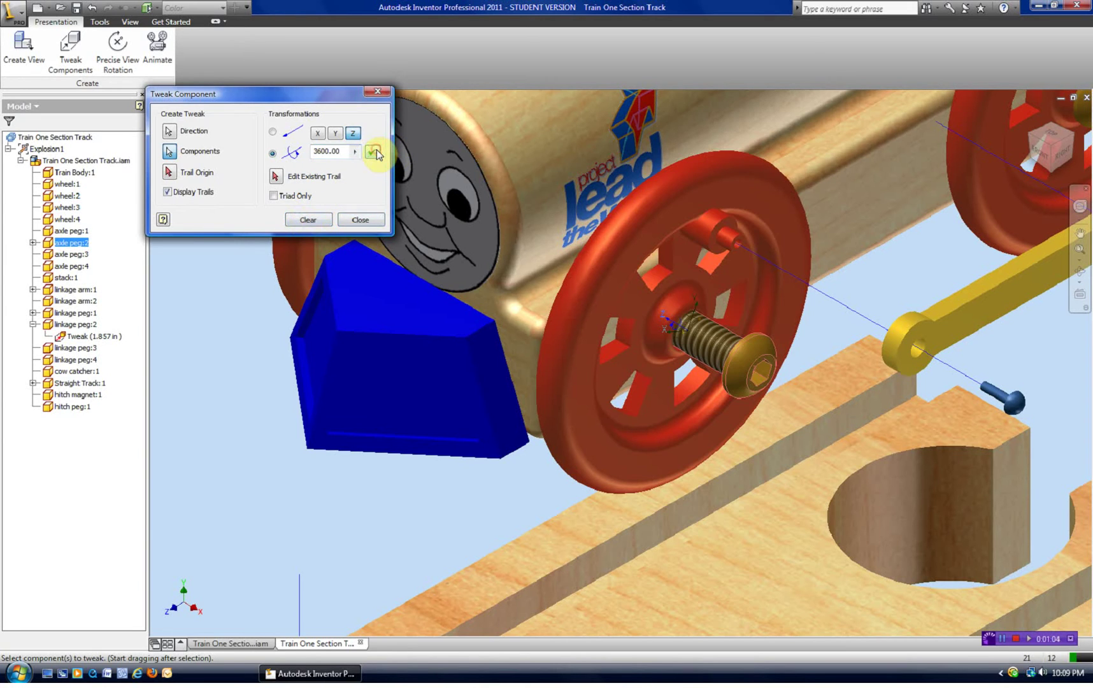
left_click(309, 220)
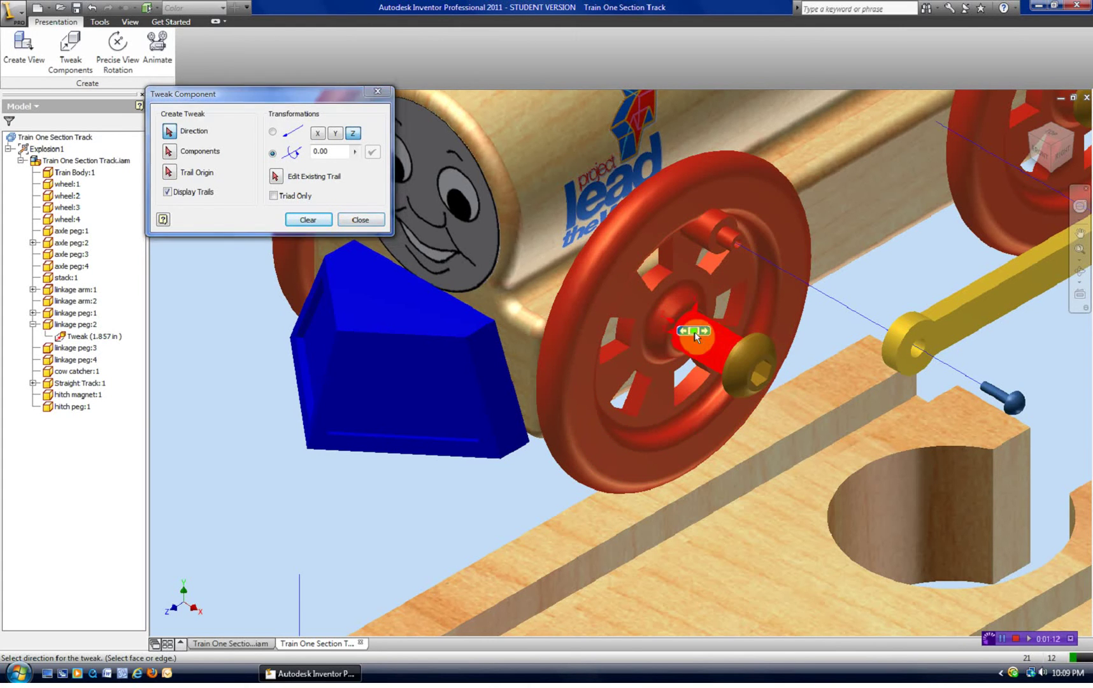
Undo the accidental extra rotation of axle peg:2 and expand the peg's list of tweaks
left_click(704, 345)
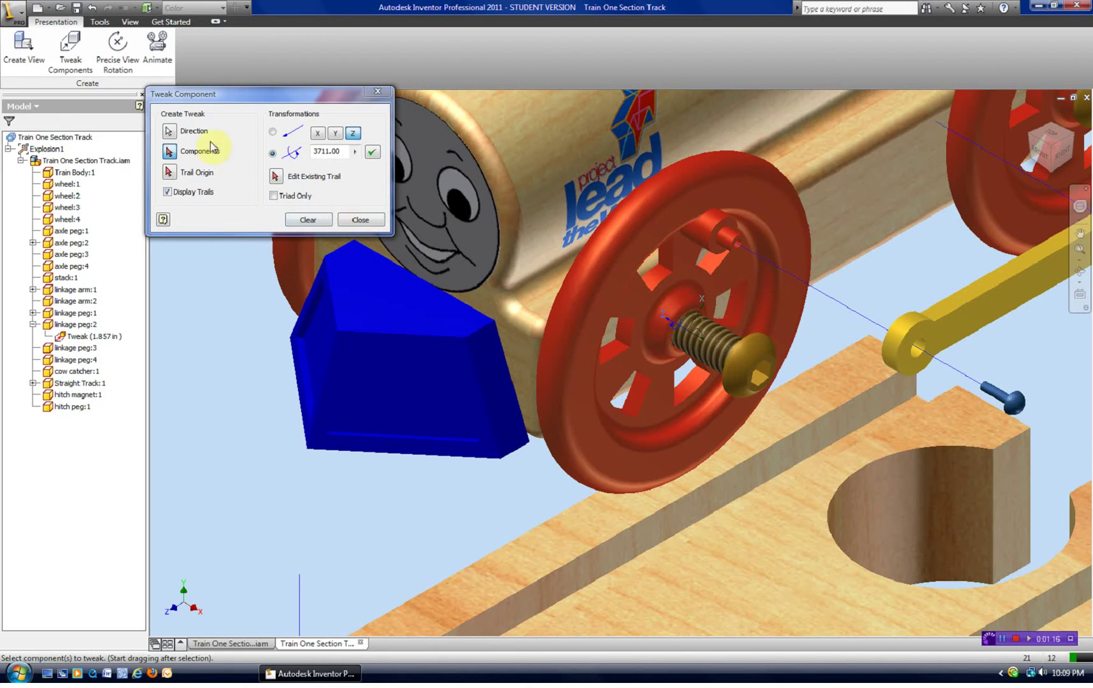
left_click(94, 9)
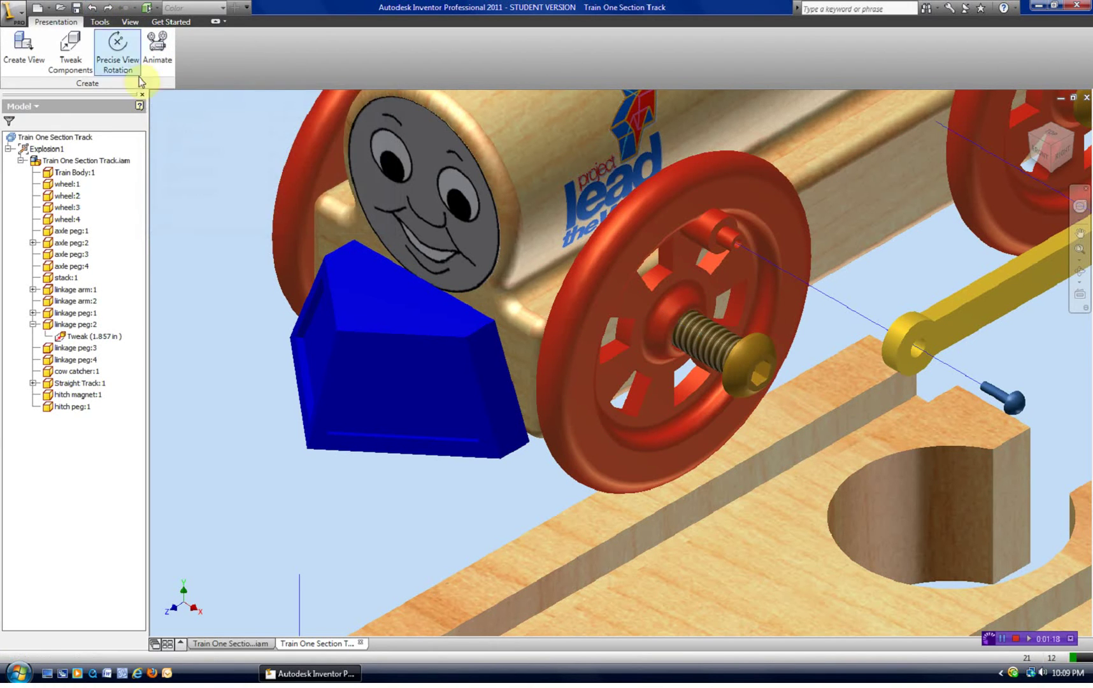
left_click(33, 242)
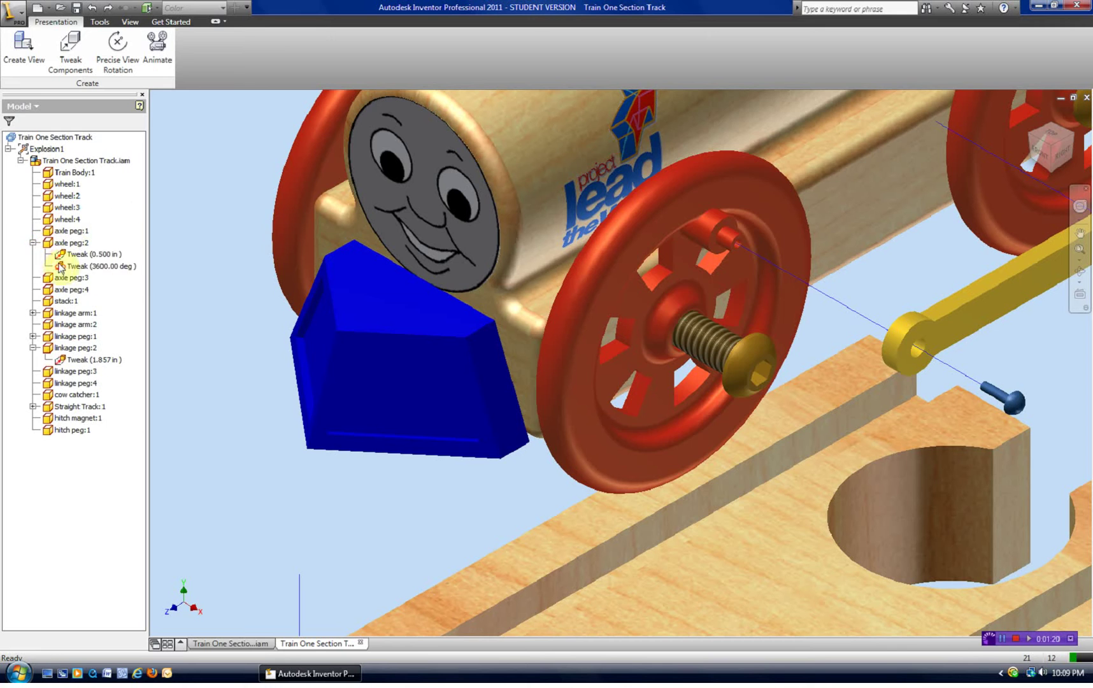
Add a second linear tweak to axle peg:2, pulling it about 0.78 in farther from the wheel along Z
left_click(71, 50)
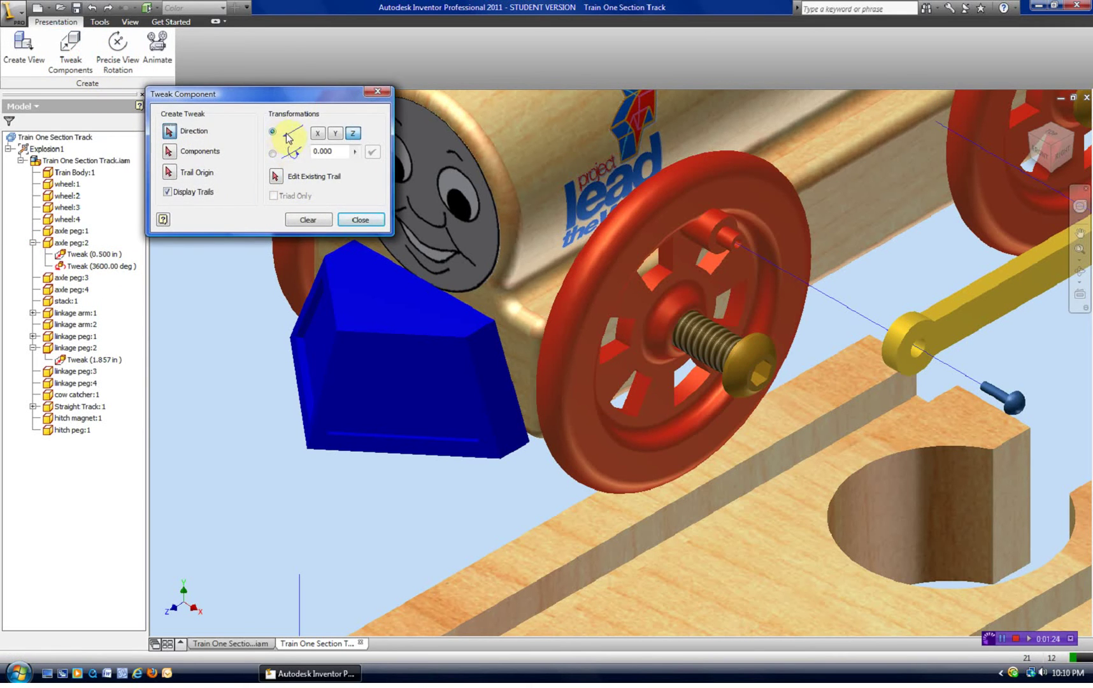
left_click(699, 341)
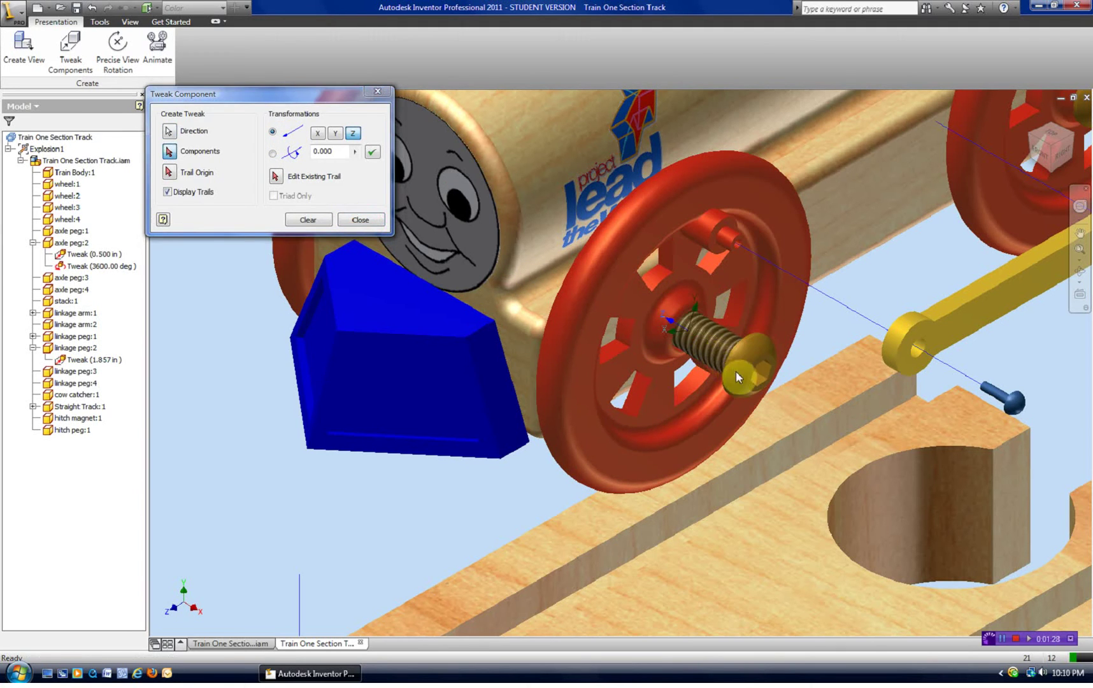
left_click_drag(699, 332, 808, 406)
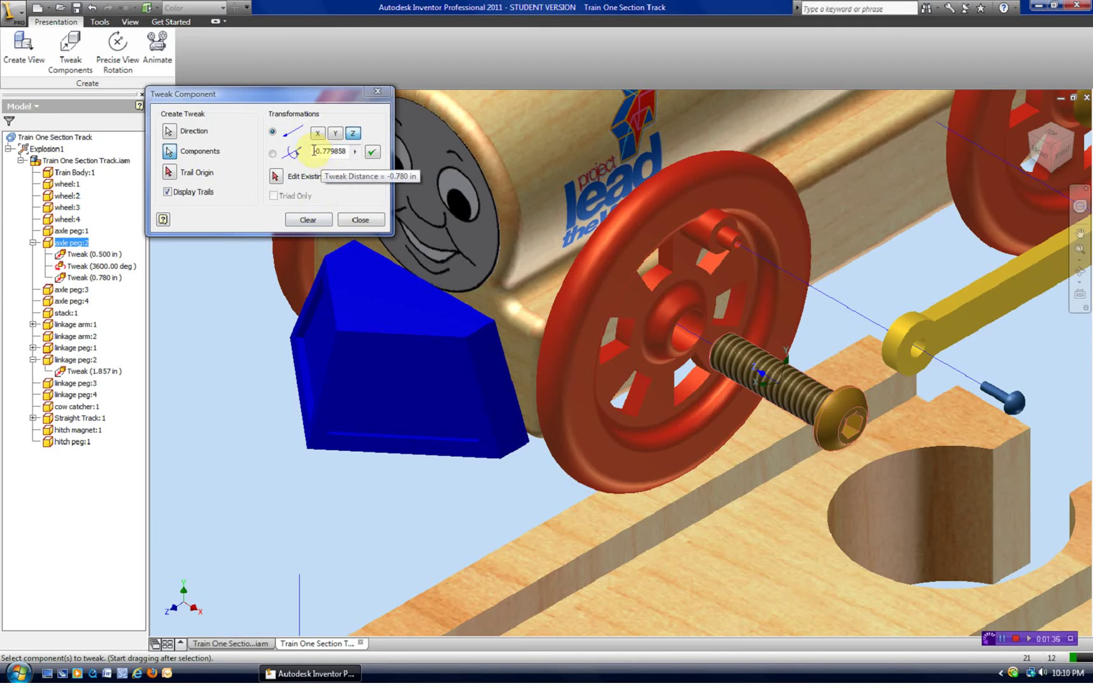
left_click(372, 152)
left_click(310, 220)
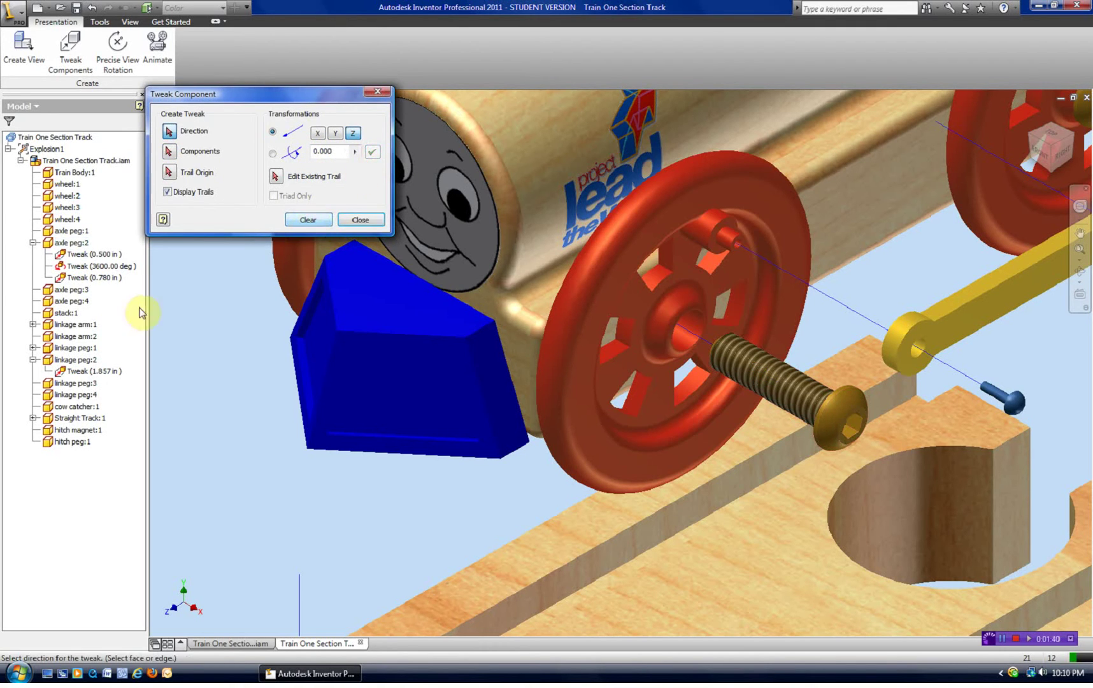
left_click(348, 220)
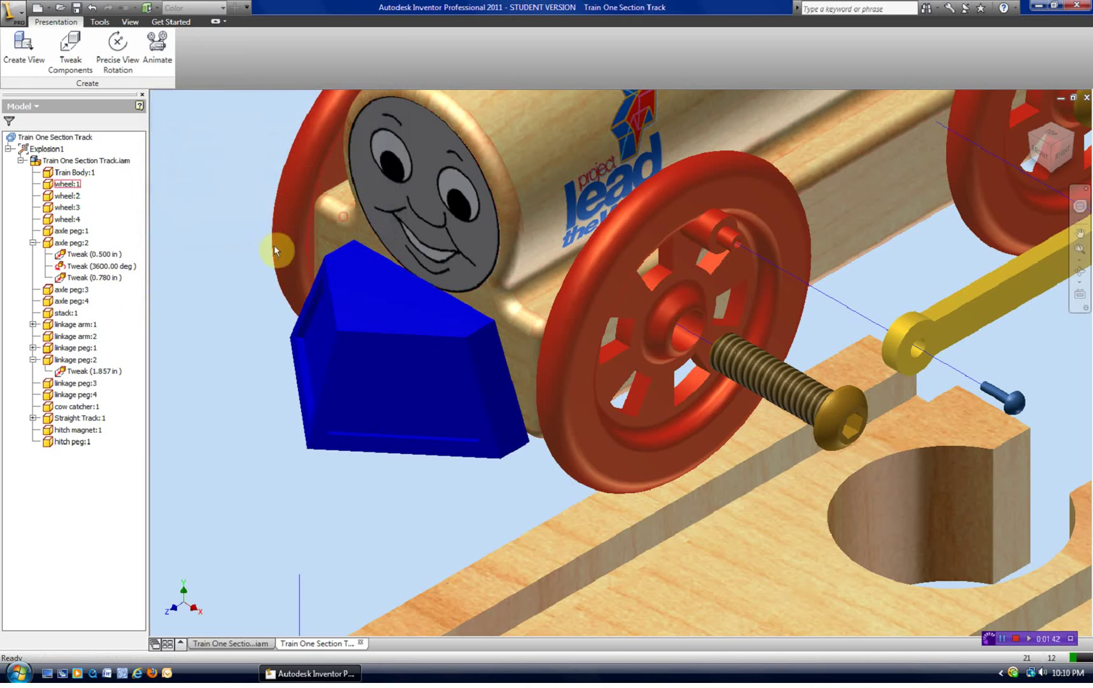
Change the distance of the last linear tweak on axle peg:2 to 1.5 in
left_click(114, 280)
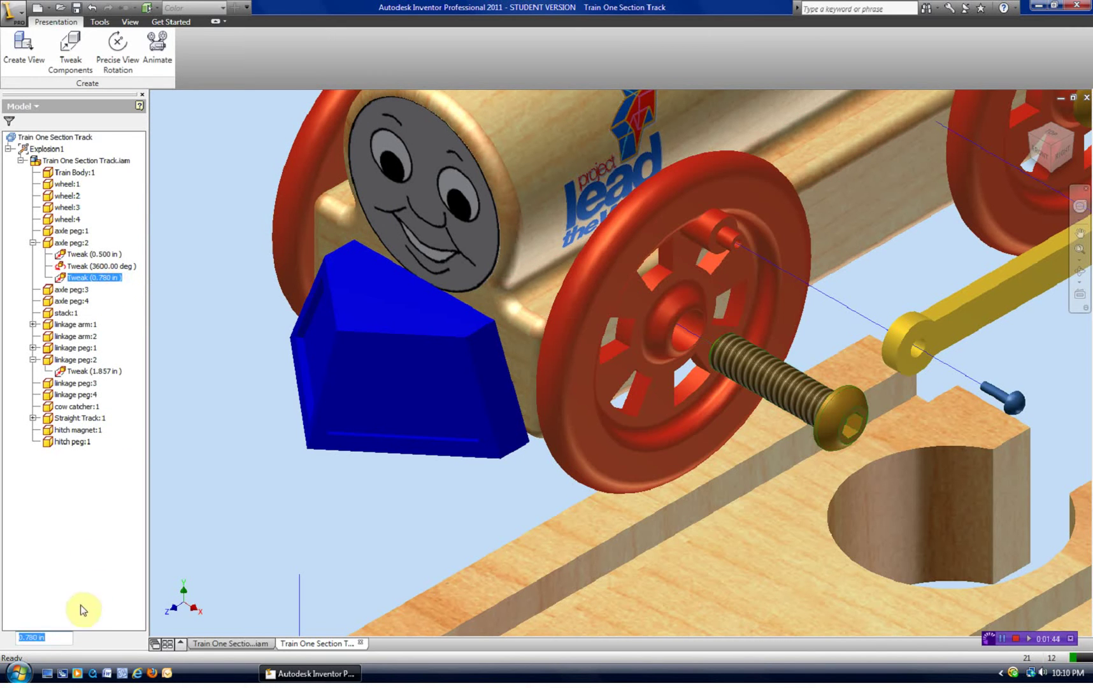
type("1.5")
key("Return")
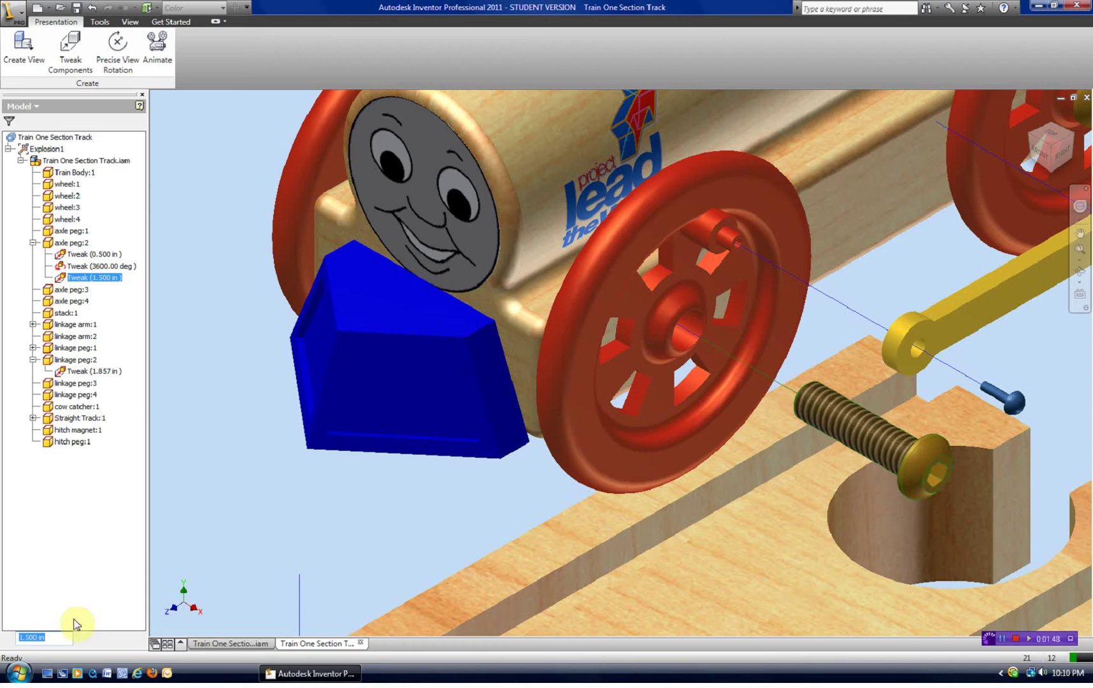
left_click(187, 323)
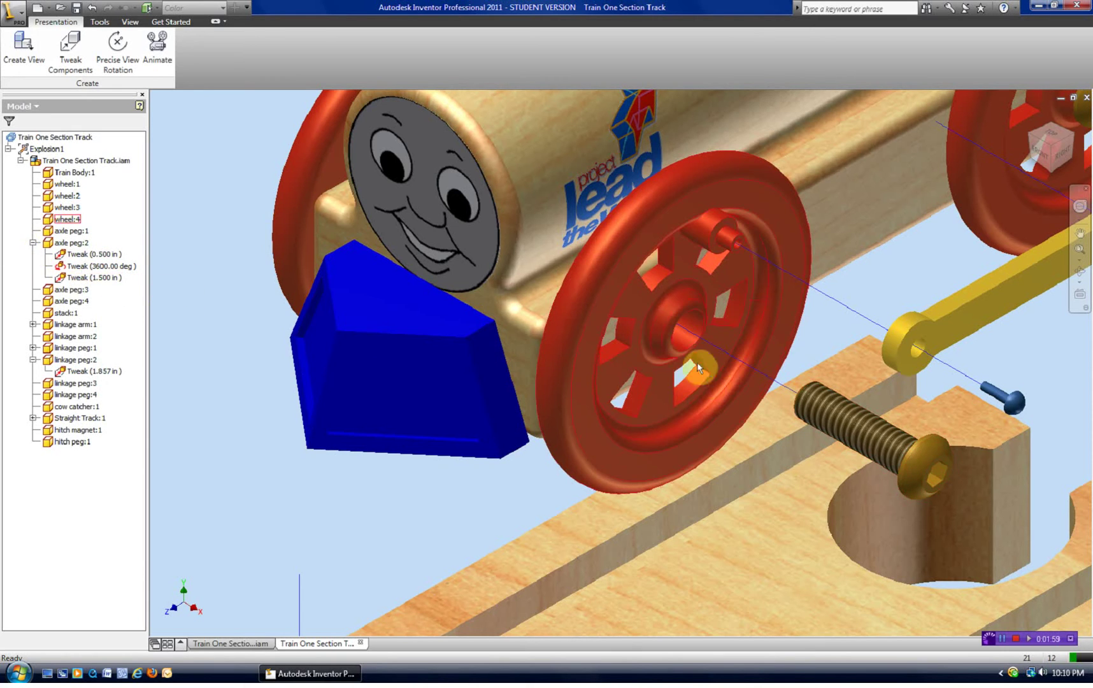
Tweak wheel:4 1 in outward from the train body along Z, and collapse the tweak list of axle peg:2
left_click(71, 44)
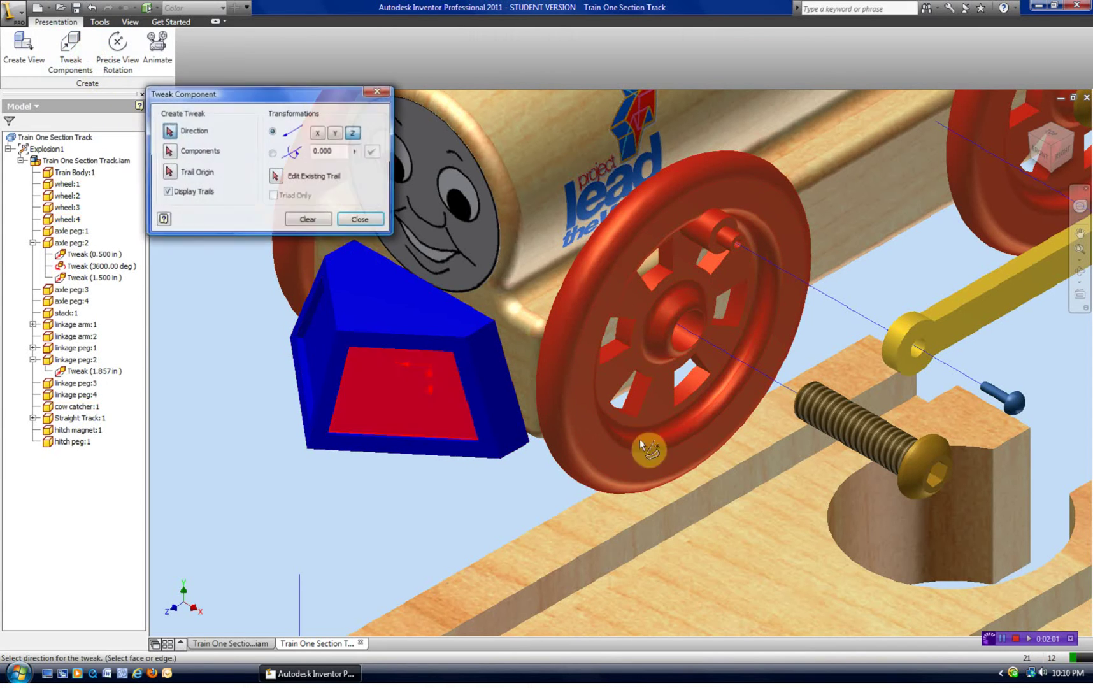
left_click(639, 305)
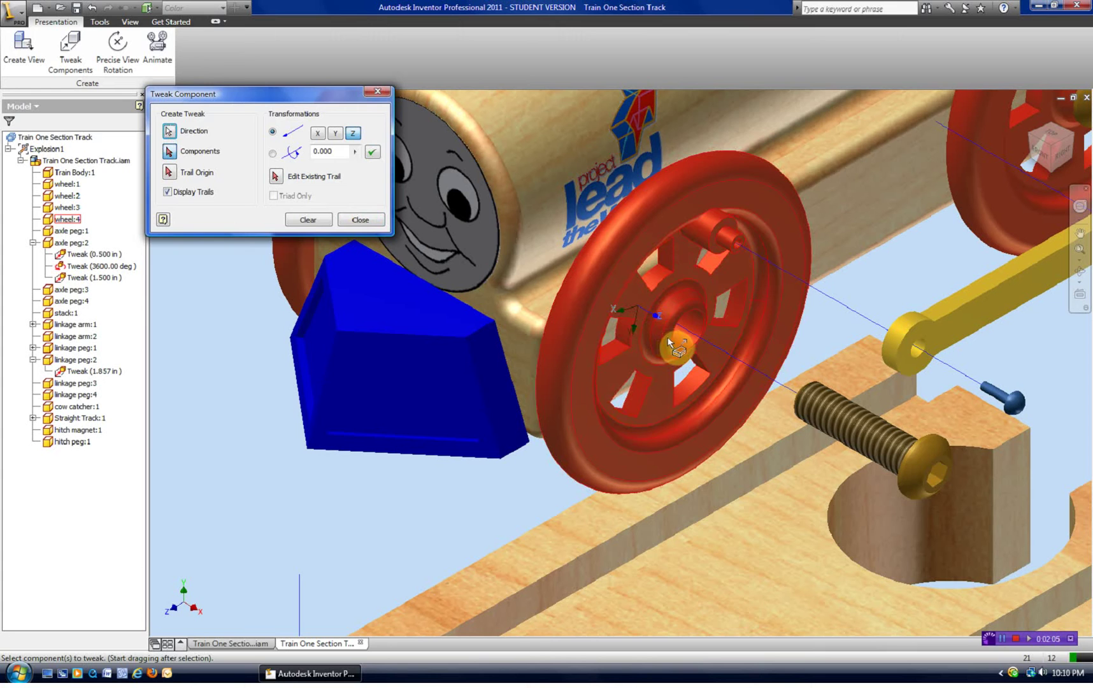
left_click(651, 309)
left_click_drag(651, 310, 748, 456)
left_click_drag(317, 151, 358, 152)
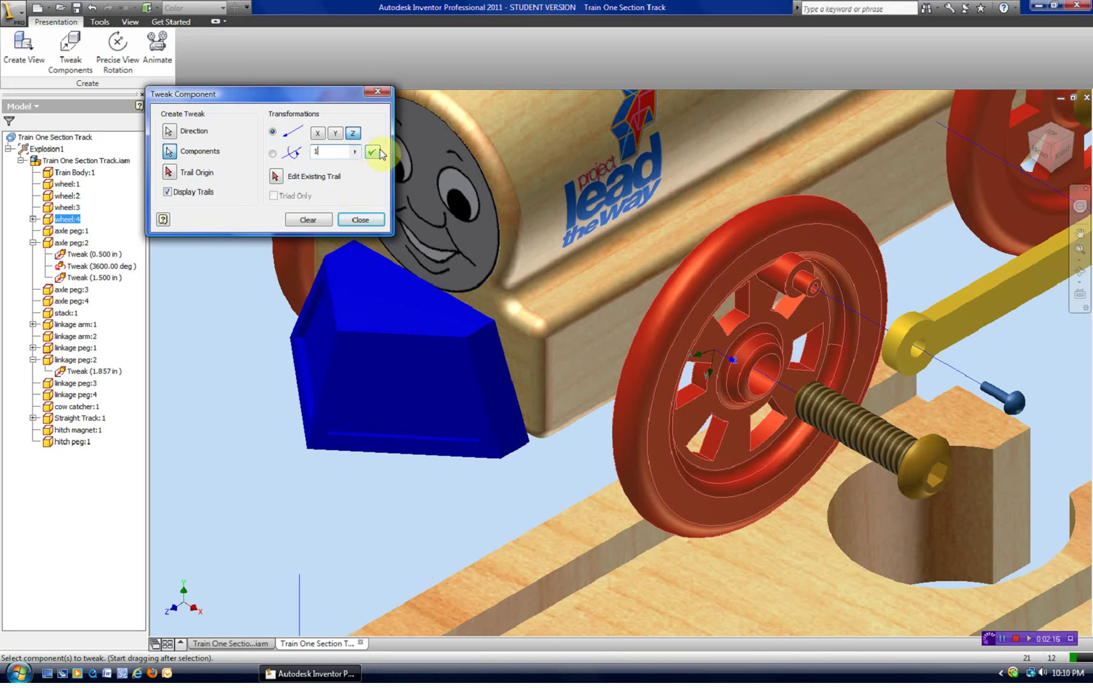
left_click(373, 153)
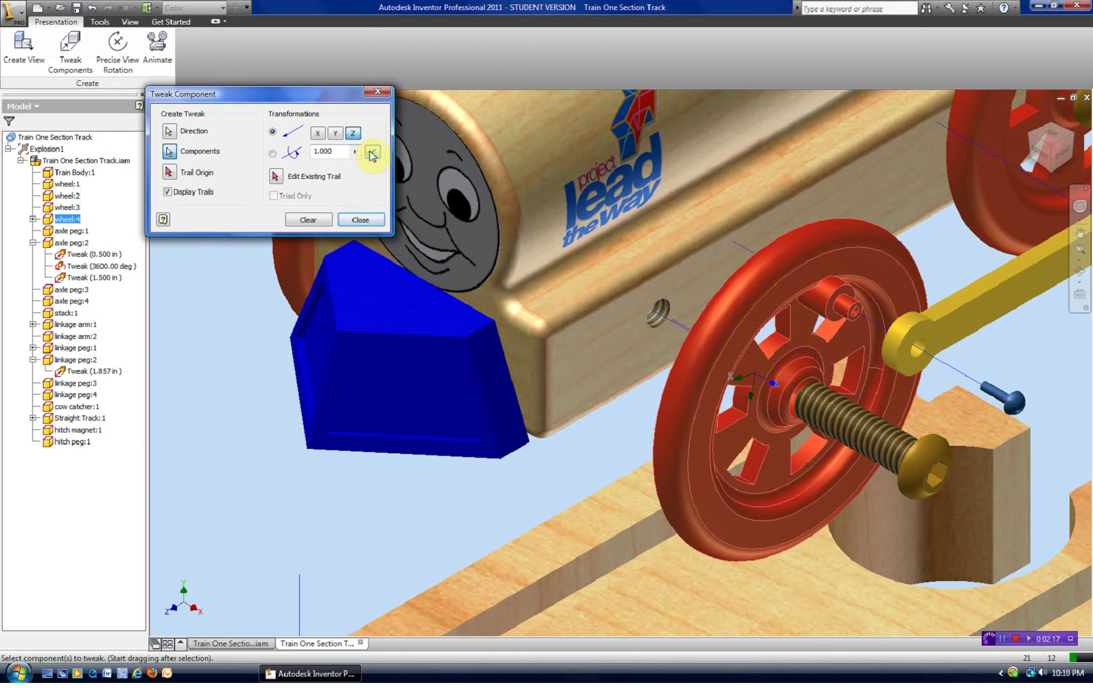
left_click(319, 223)
left_click(346, 219)
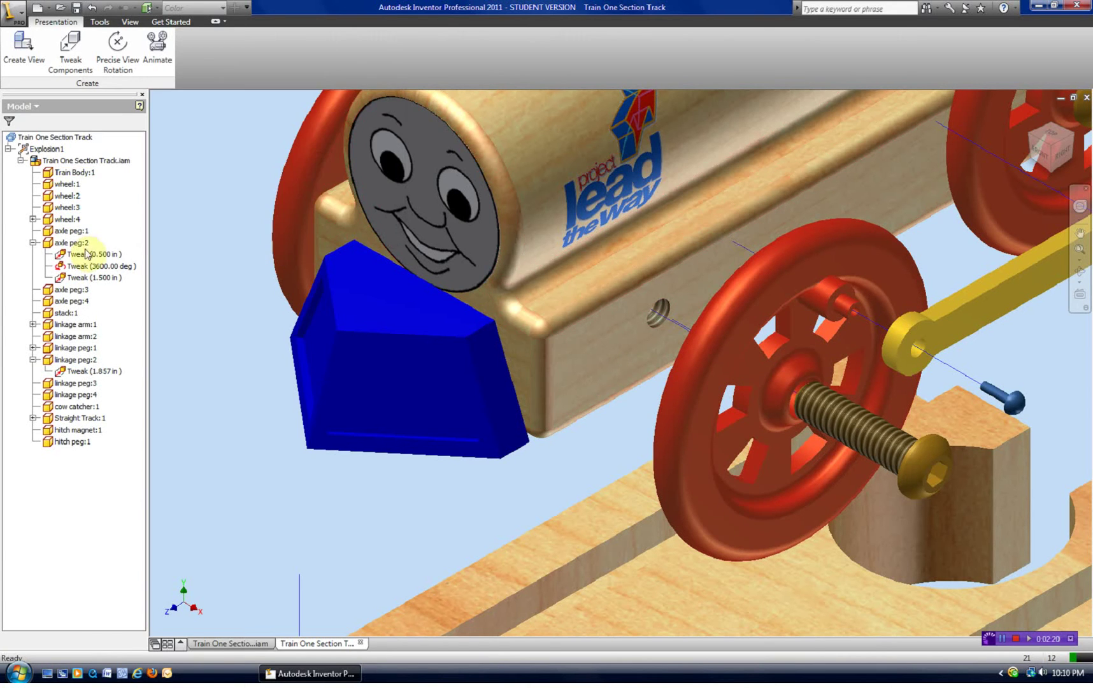
left_click(34, 243)
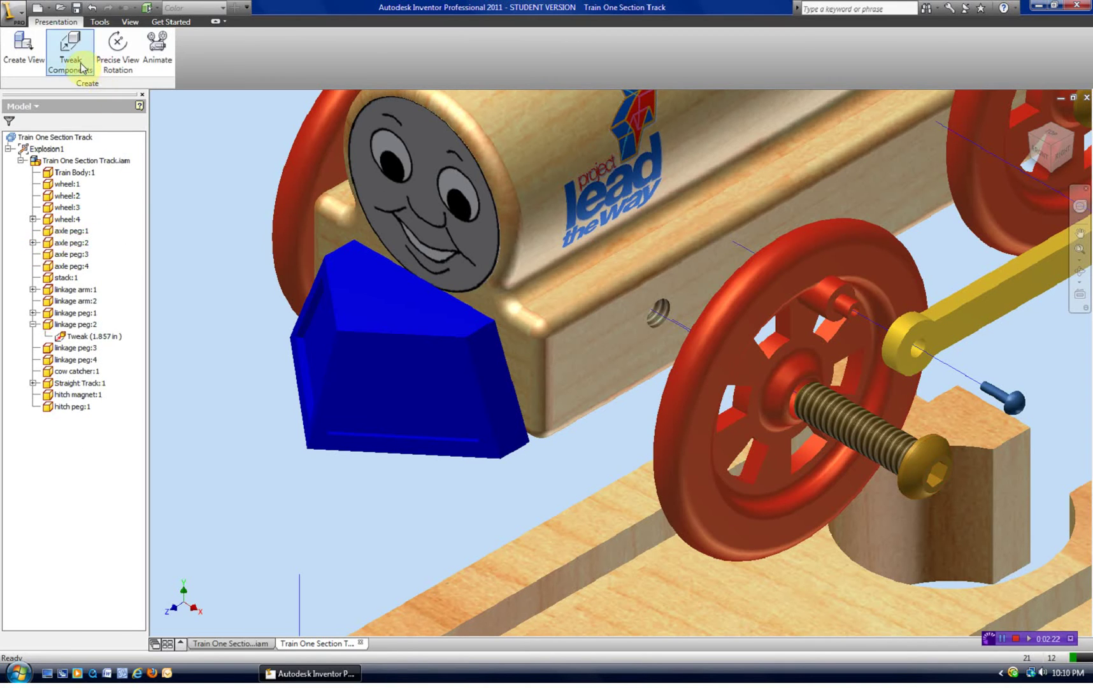
Play the presentation animation forward and examine the order of the tweaks in its sequence
left_click(155, 51)
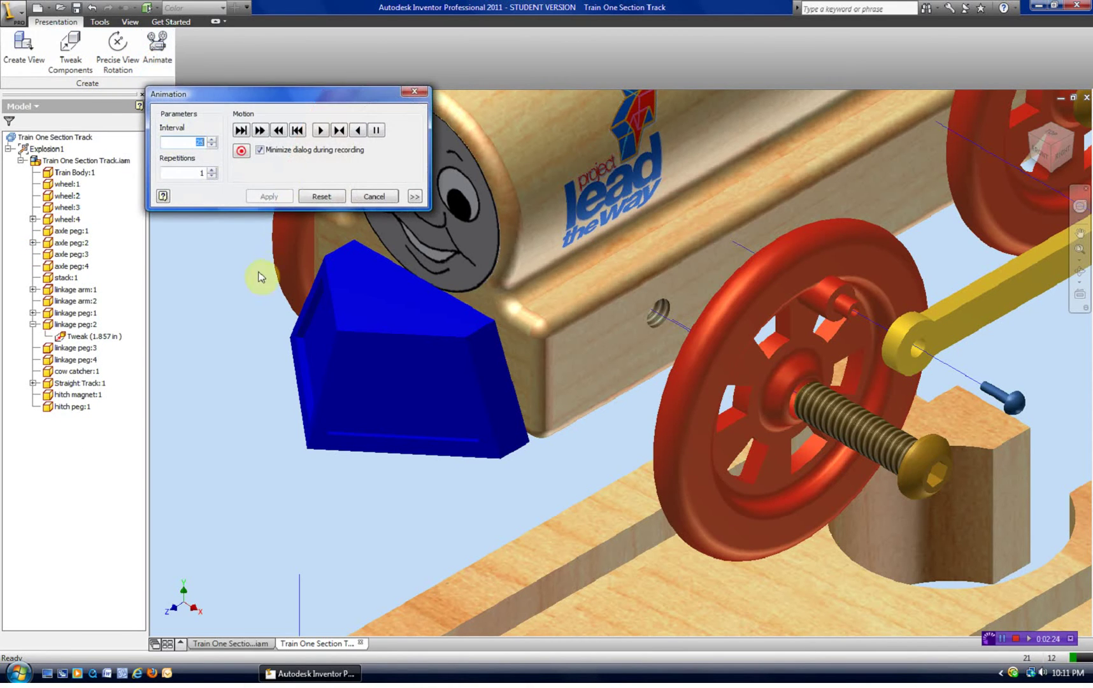
left_click(321, 131)
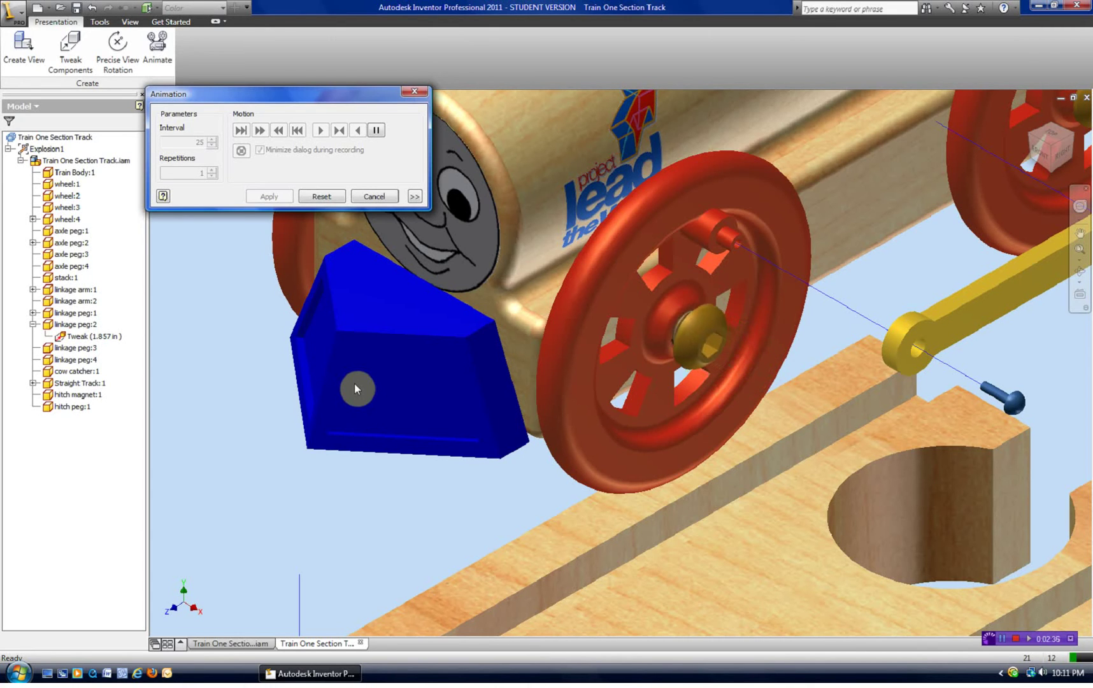
left_click(325, 197)
left_click(416, 197)
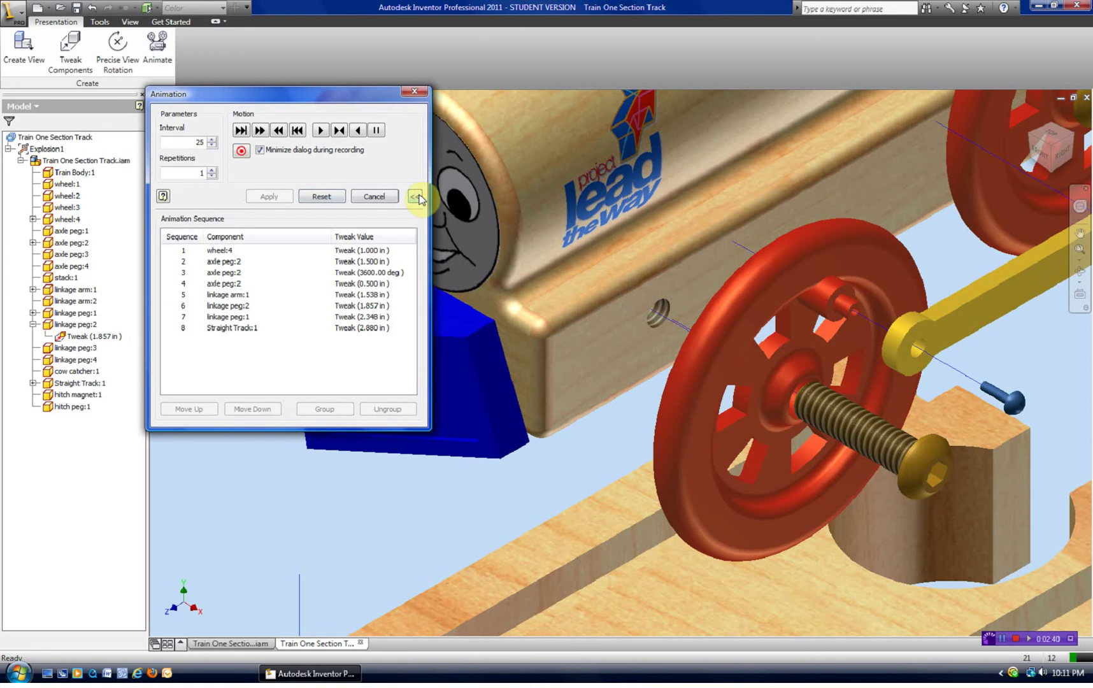
left_click(417, 198)
left_click(374, 197)
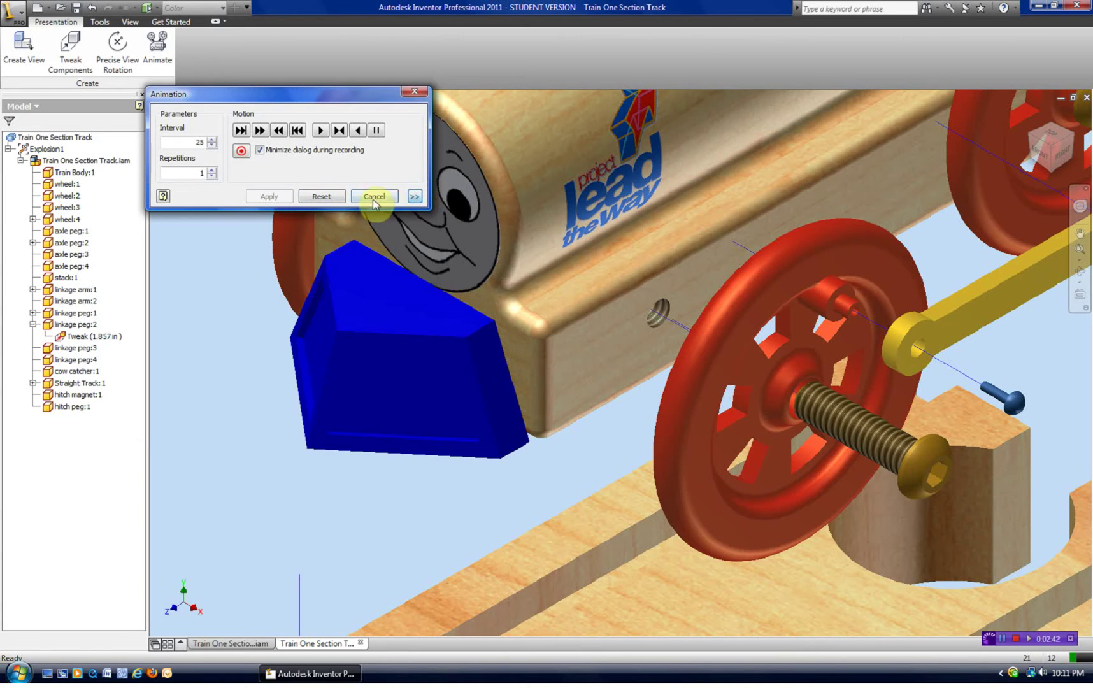
Switch the model browser to the sequence view and expand Task1 down to the tweaks in Sequence1
left_click(9, 122)
left_click(33, 150)
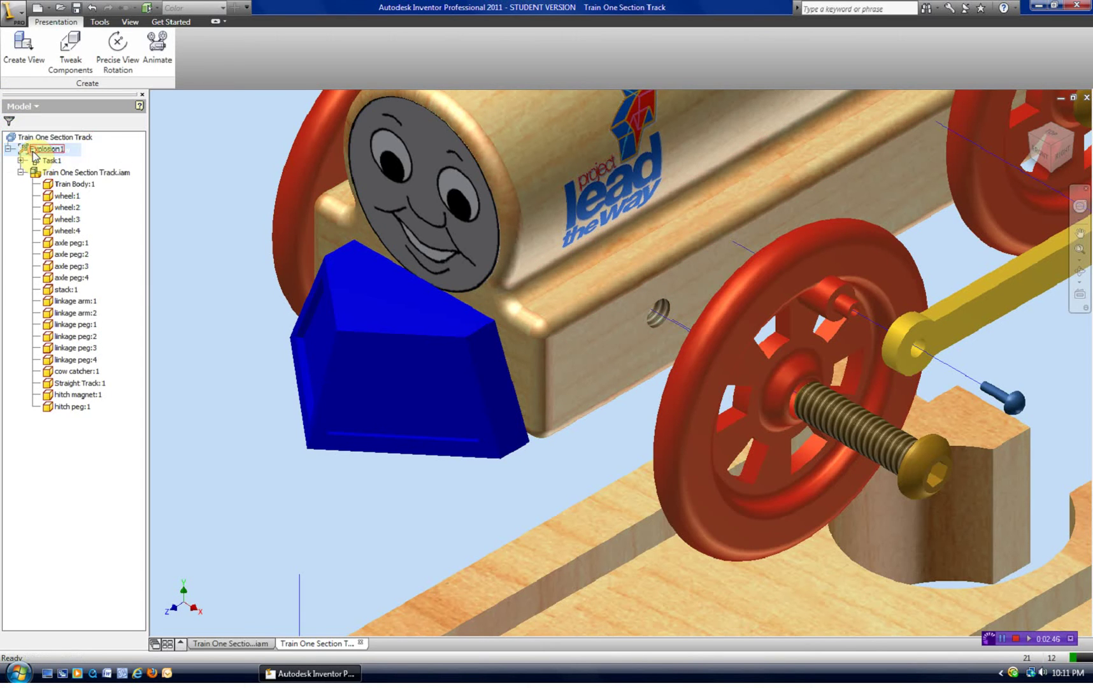
left_click(21, 173)
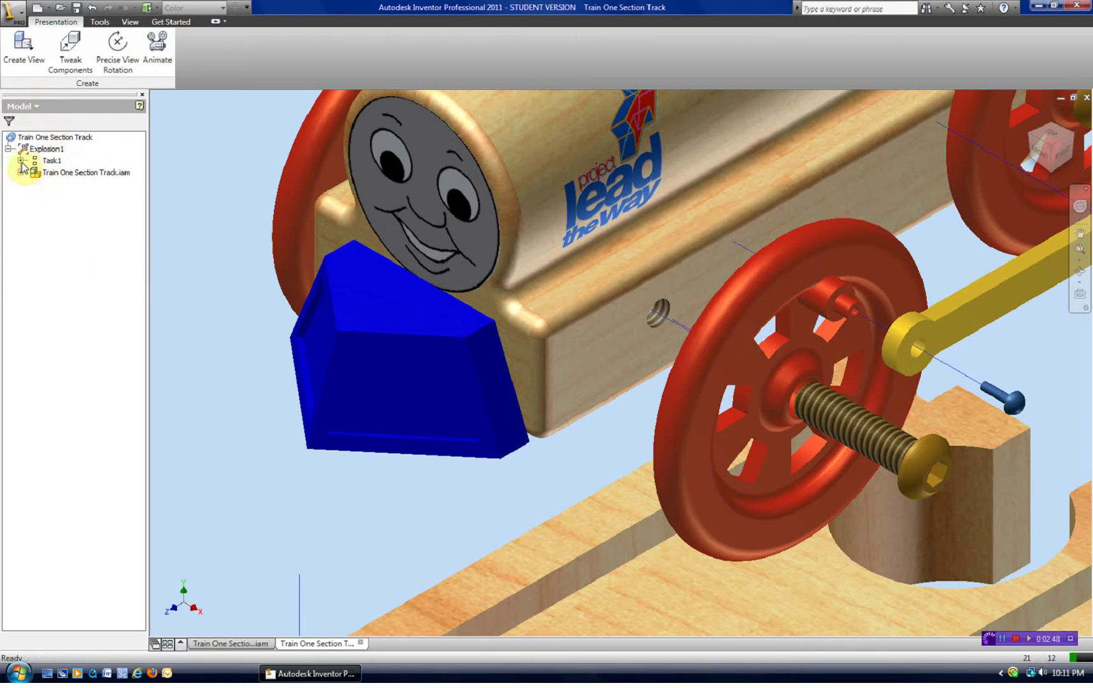
left_click(21, 160)
left_click(33, 172)
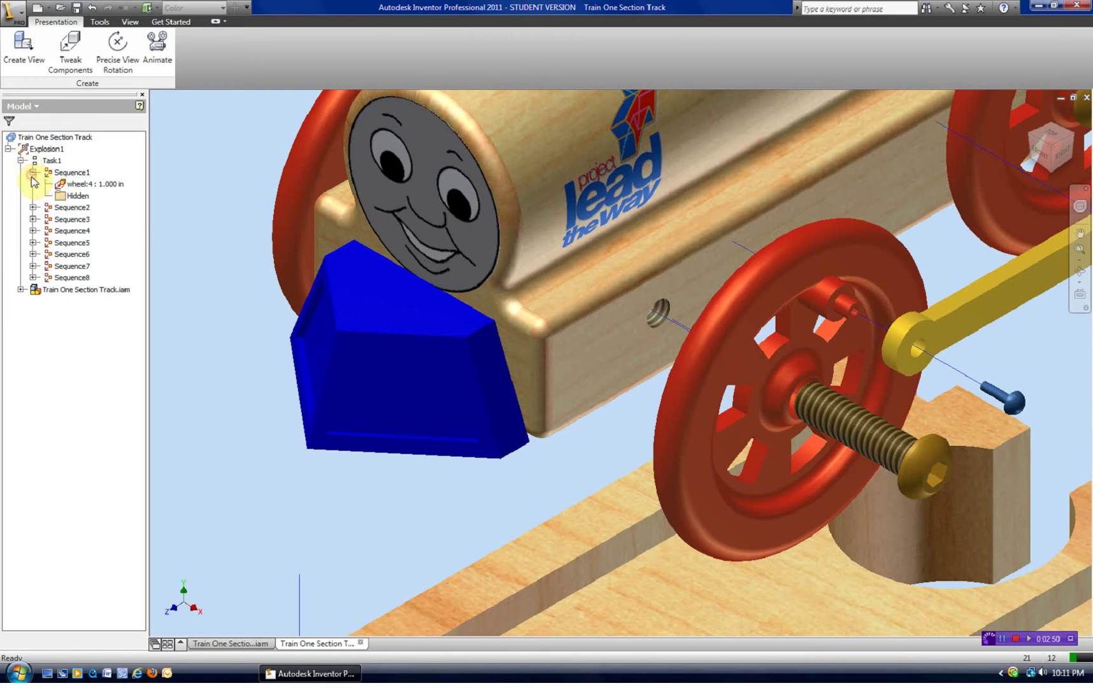
Expand Sequence2 to Sequence4 and move the 0.5 in tweak of axle peg:2 into Sequence3 alongside its 3600 deg rotation
left_click(32, 207)
left_click(33, 242)
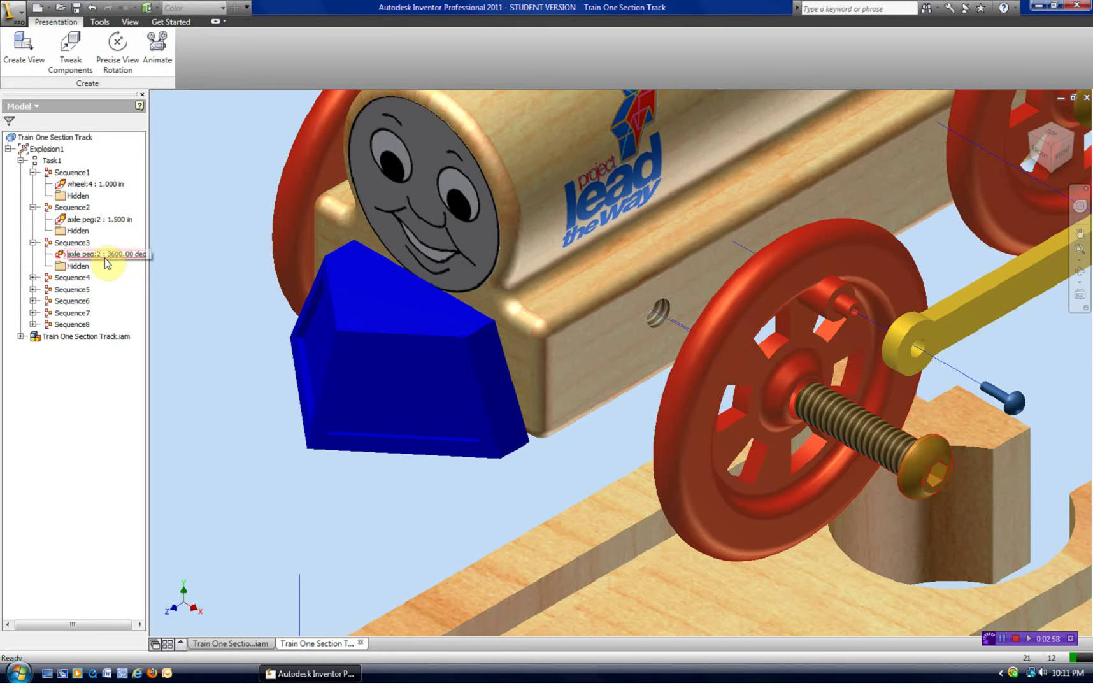
left_click(32, 277)
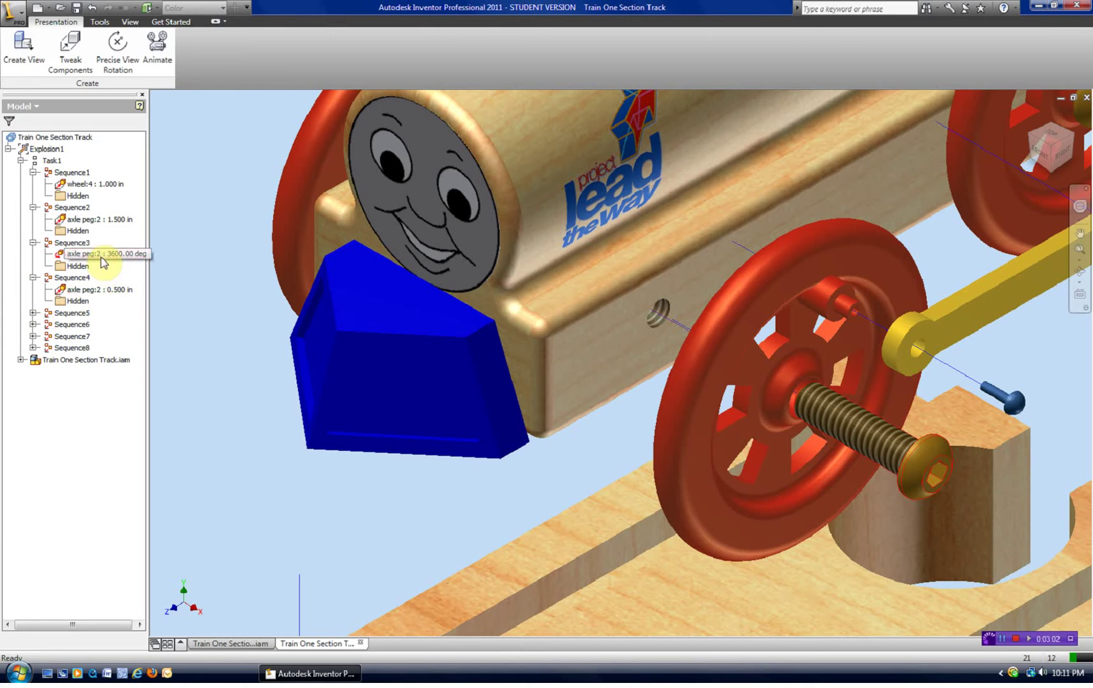
left_click(81, 288)
left_click_drag(81, 286, 83, 253)
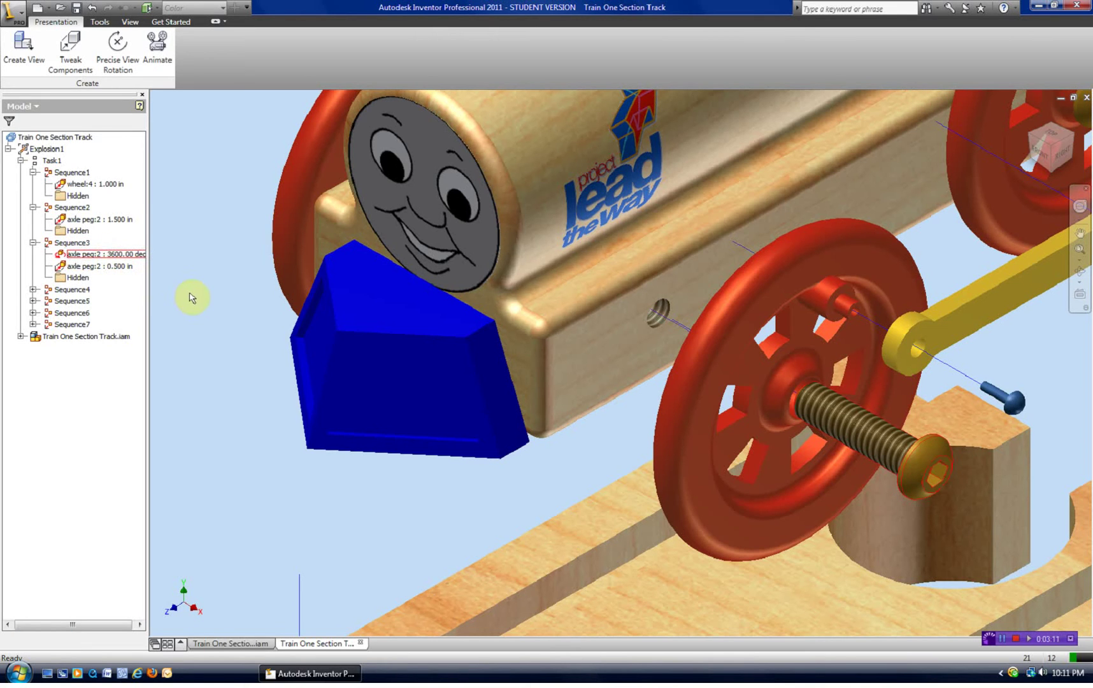
Play the presentation animation forward to check that axle peg:2 rotates and moves simultaneously, and reset it
left_click(156, 44)
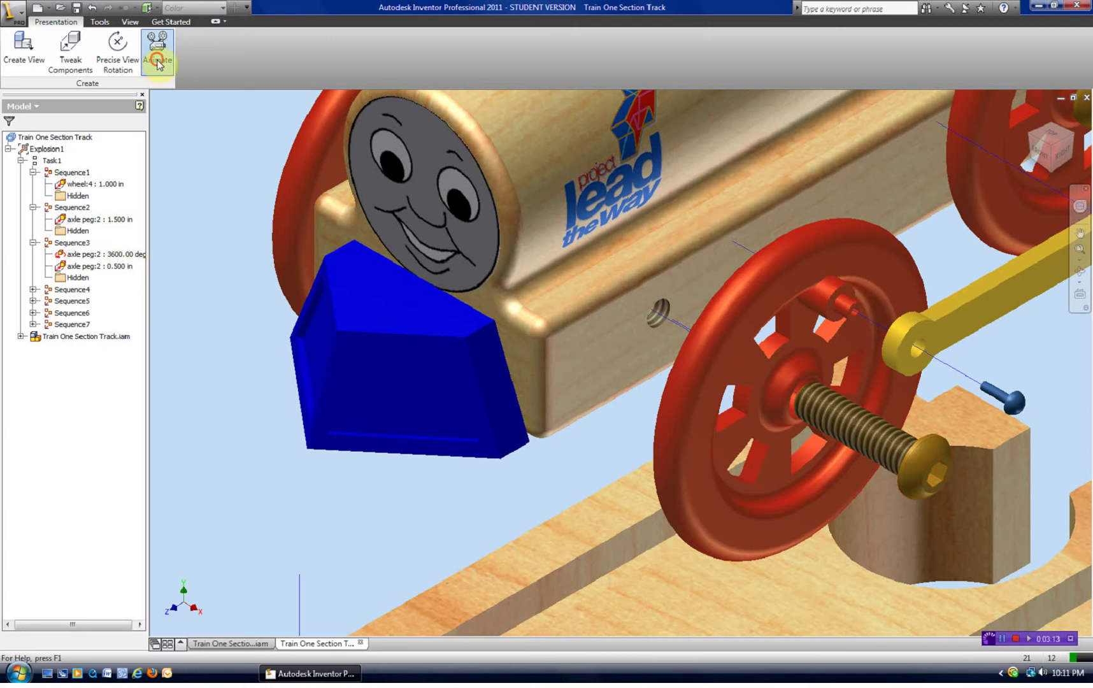
left_click(324, 130)
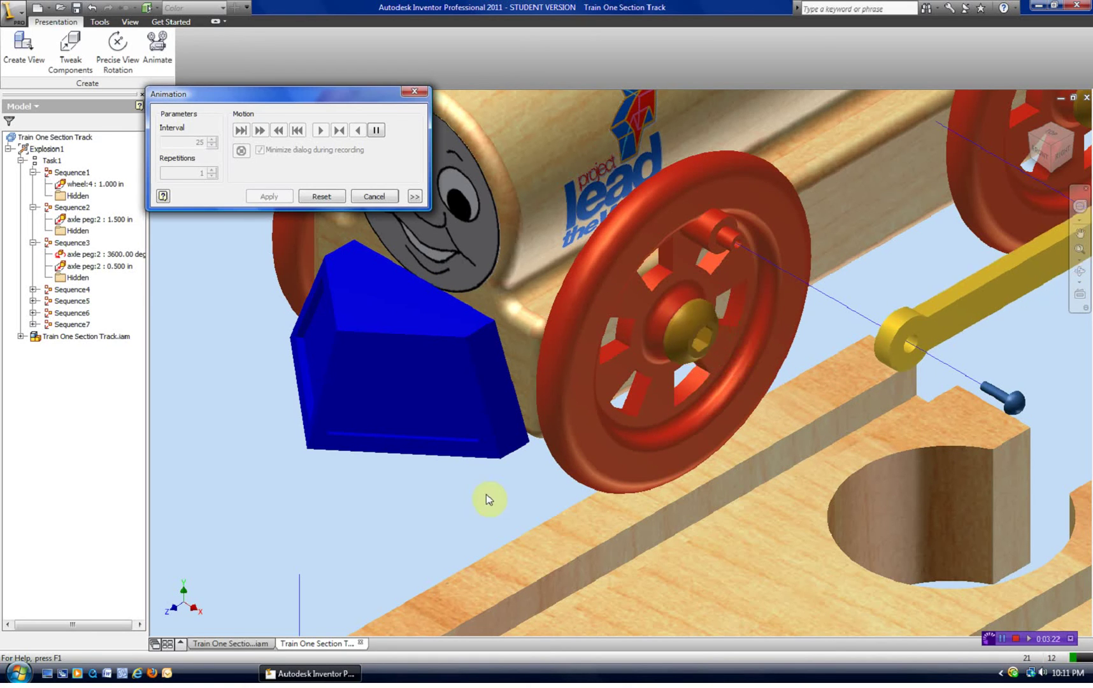
left_click(325, 196)
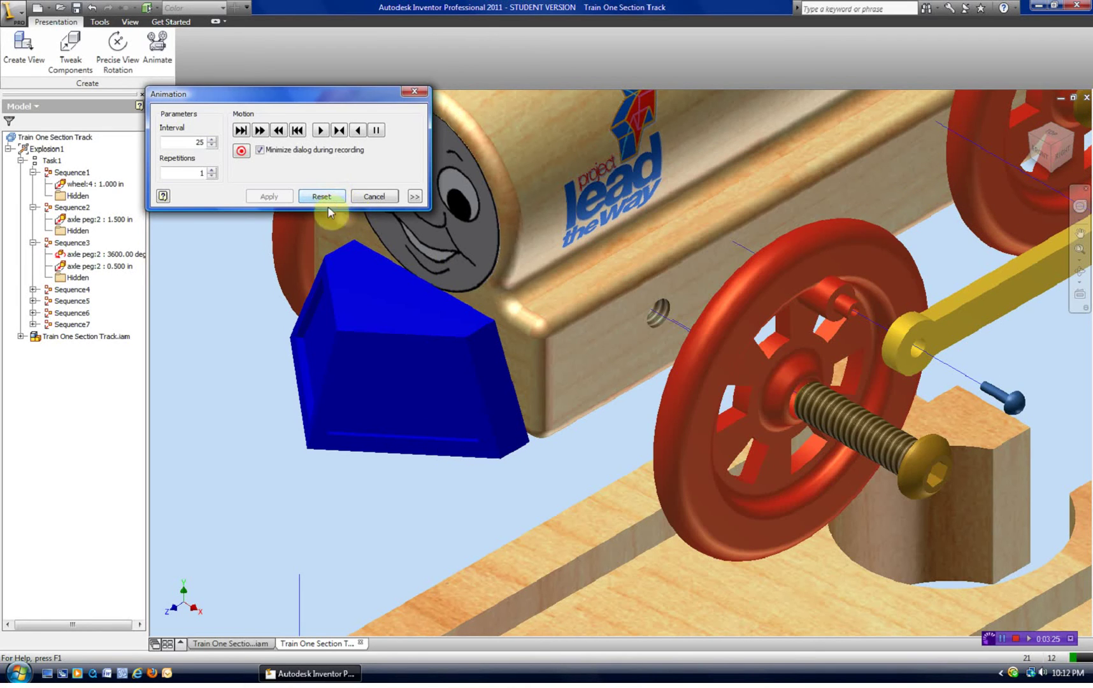
left_click(412, 197)
left_click(415, 196)
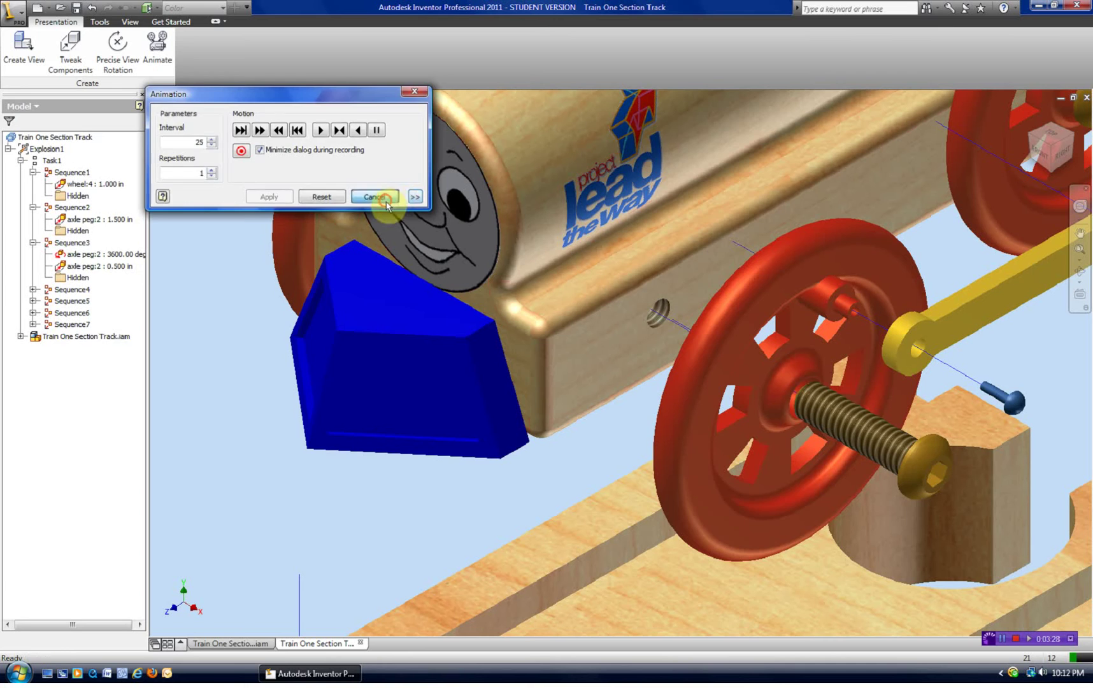
left_click(381, 196)
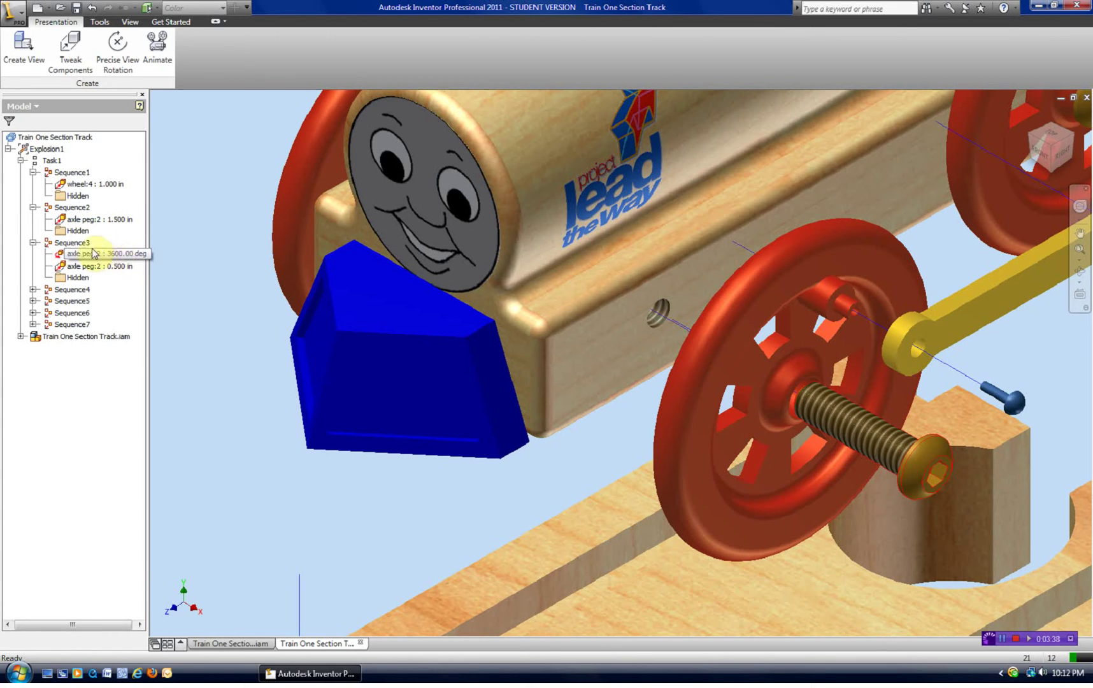
Edit Sequence3 with an interval of 35 and a camera close-up of the front wheel and axle peg, and preview it
scroll(344, 451, "up", 5)
middle_click_drag(345, 451, 610, 427)
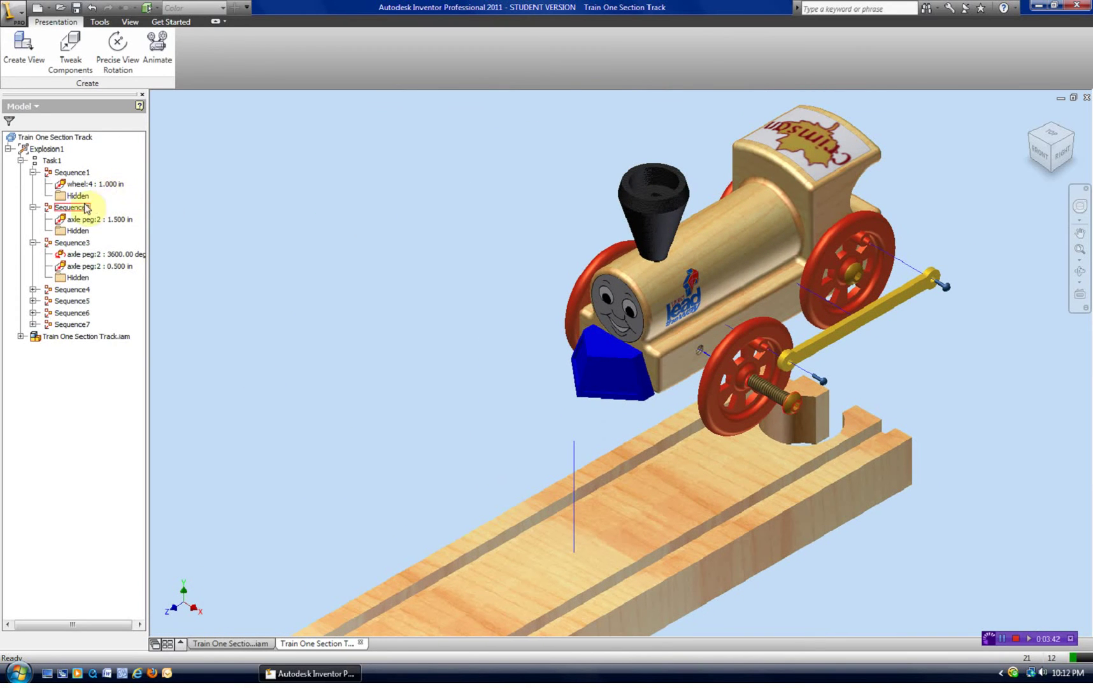
left_click(75, 242)
right_click(79, 248)
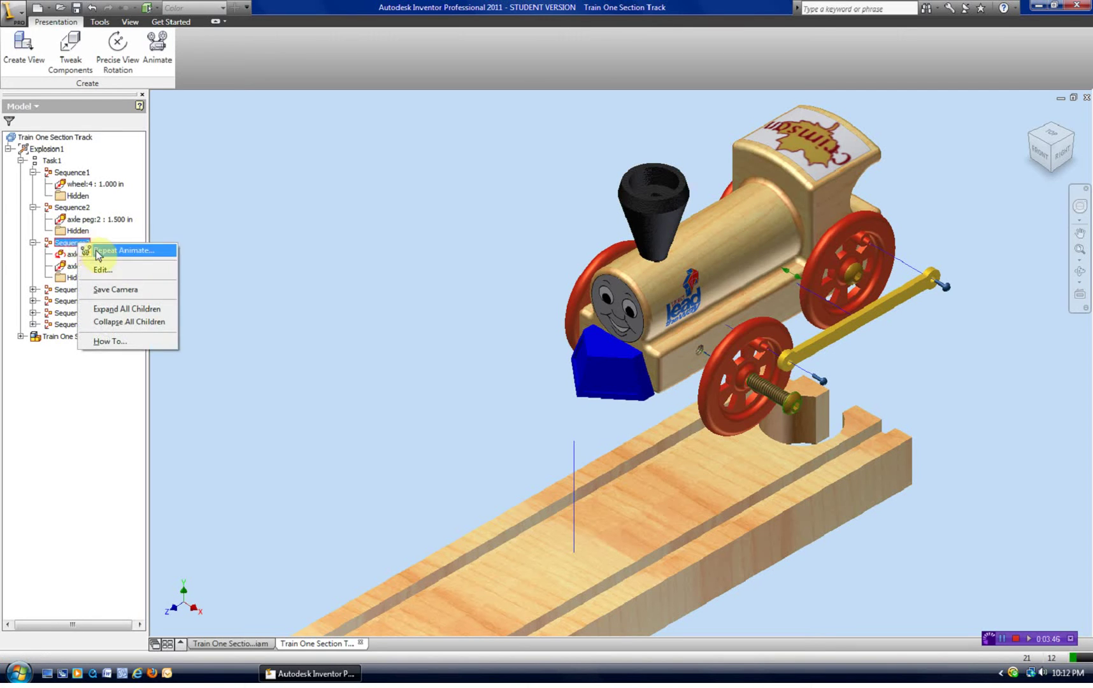
left_click(89, 268)
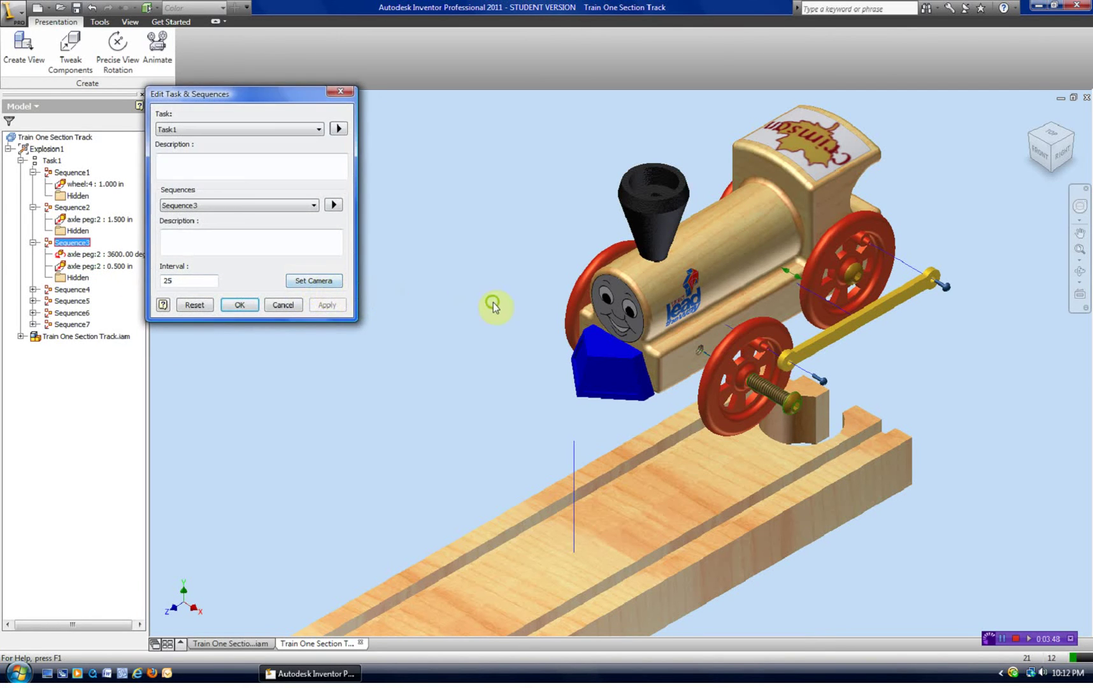
scroll(494, 307, "up", 10)
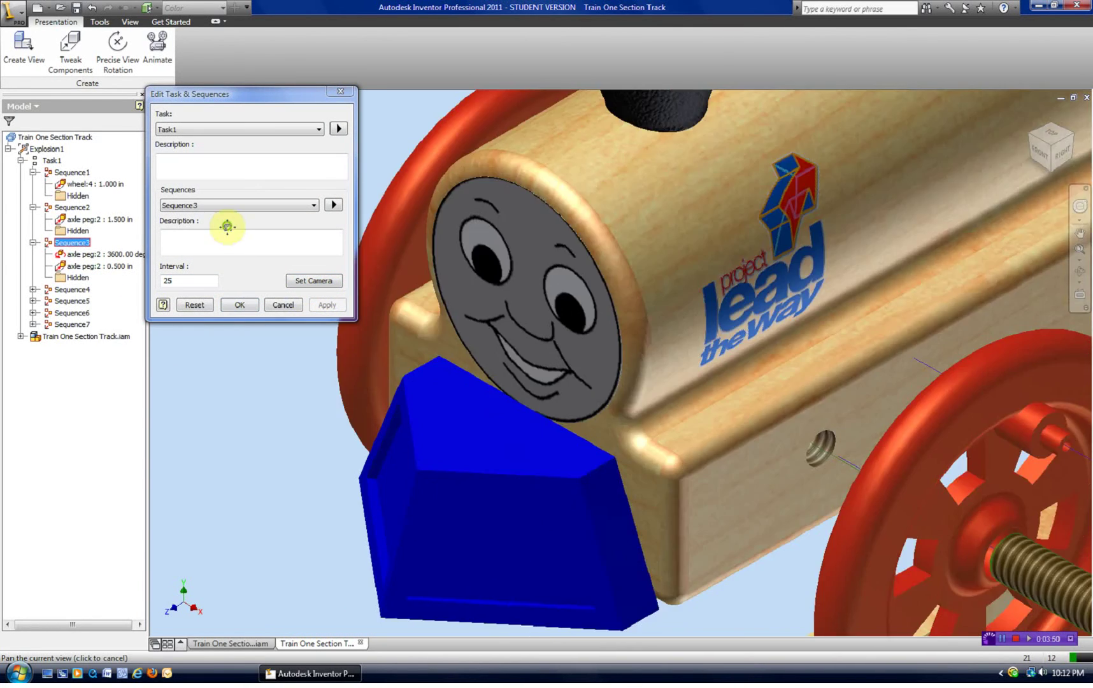
left_click_drag(778, 548, 494, 417)
scroll(497, 427, "up", 3)
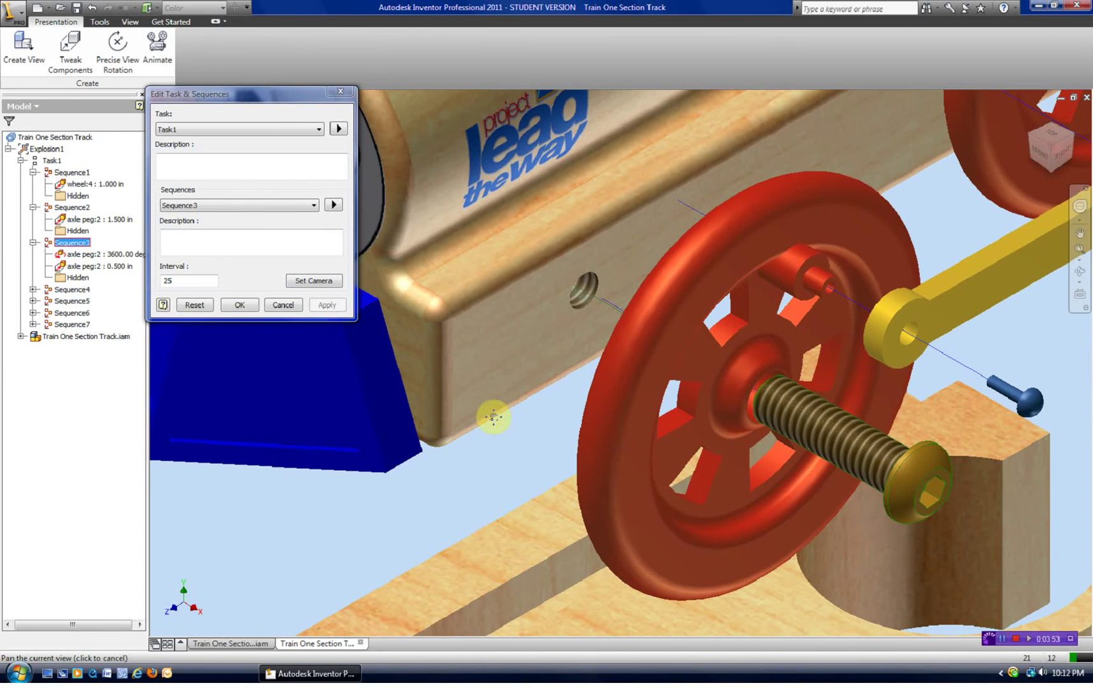
left_click(189, 281)
type("35")
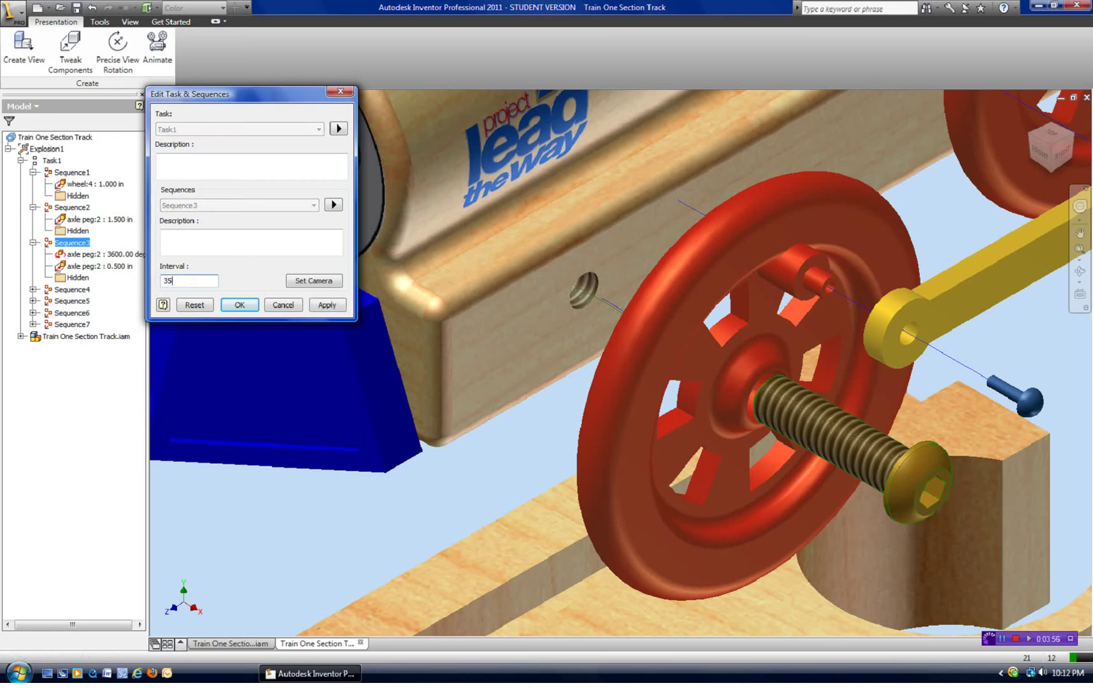
left_click(300, 281)
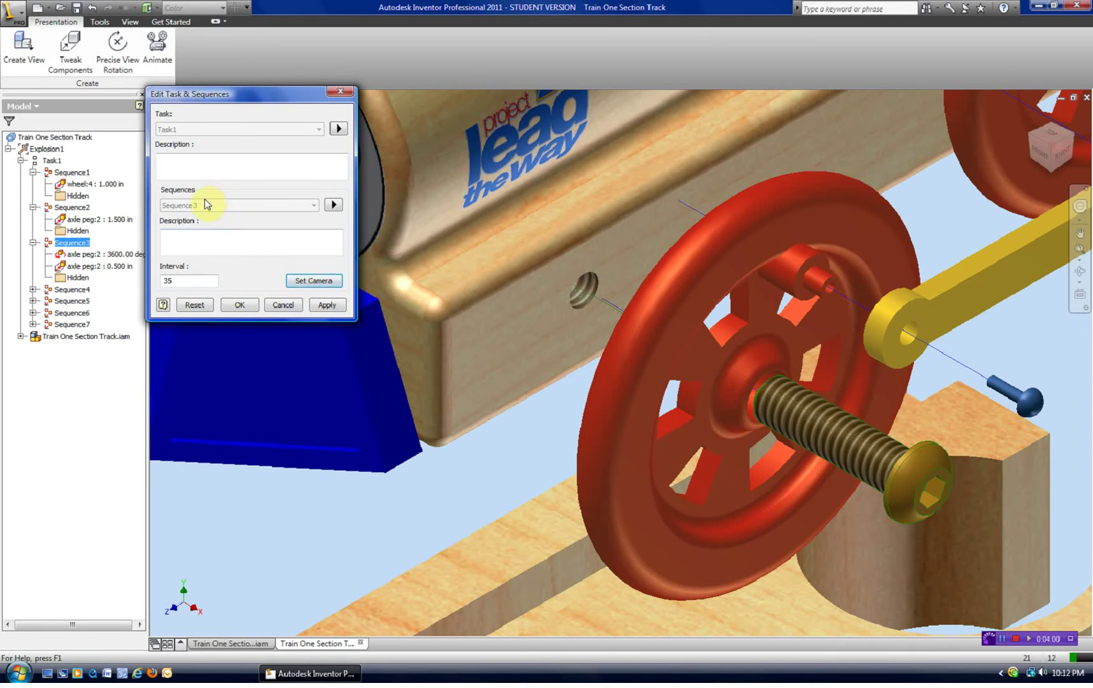
left_click(332, 205)
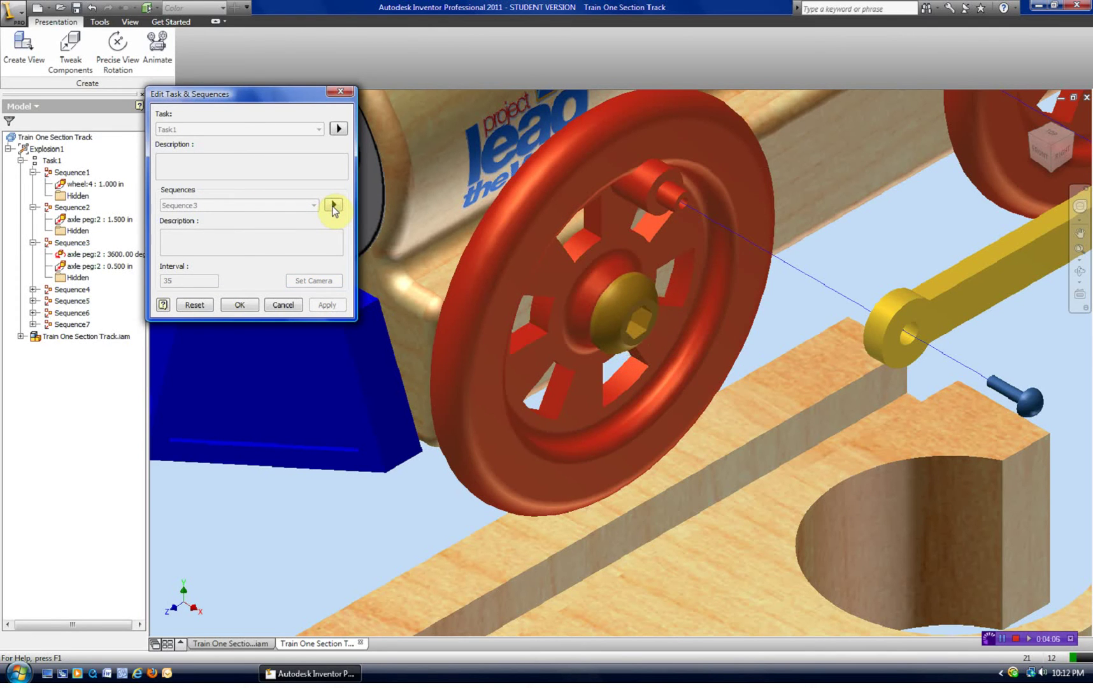
left_click(233, 305)
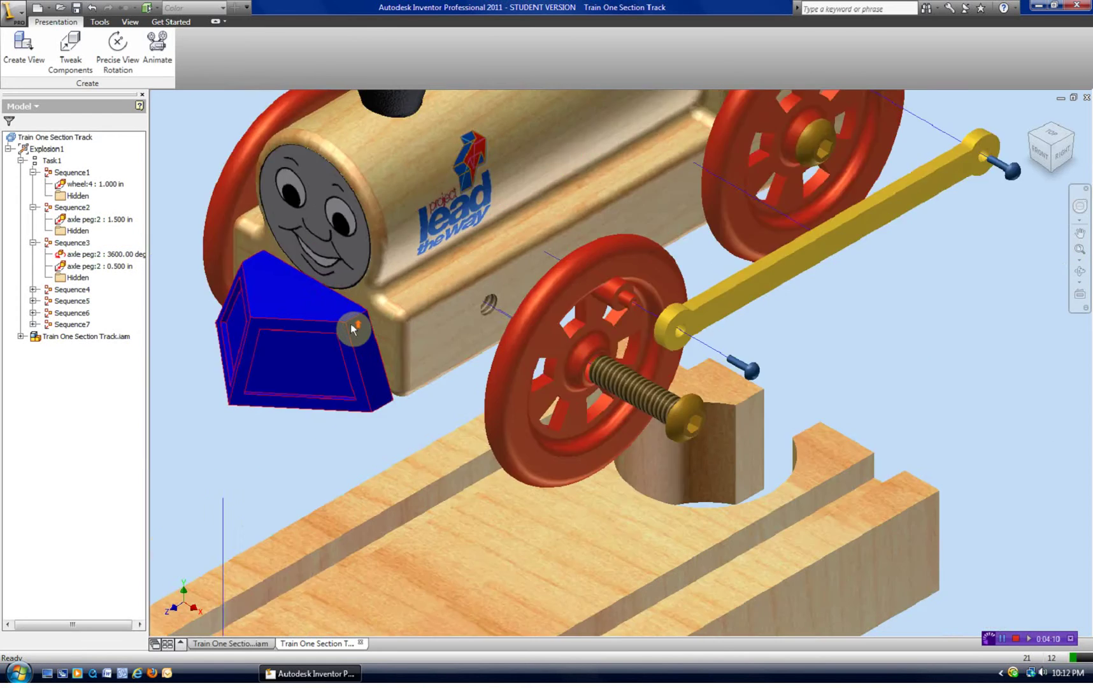
Expand Sequence4 to Sequence6 and move the 2.348 in tweak of linkage peg:1 into Sequence5 with linkage peg:2
scroll(350, 323, "down", 3)
scroll(382, 389, "up", 2)
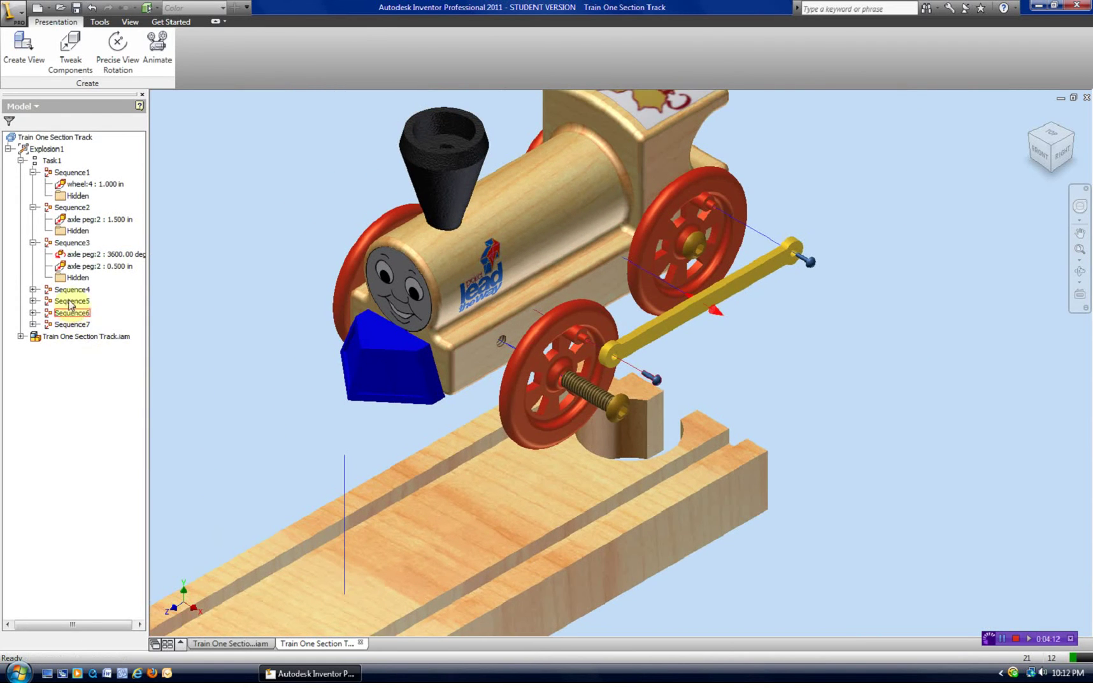
left_click(32, 289)
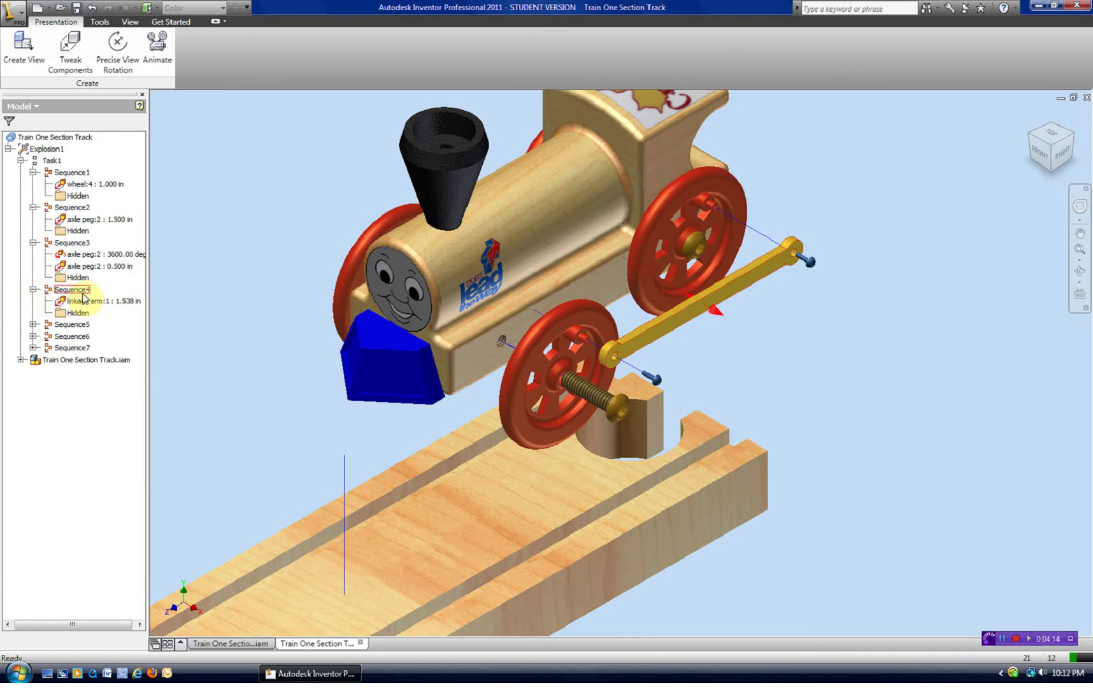
left_click(33, 324)
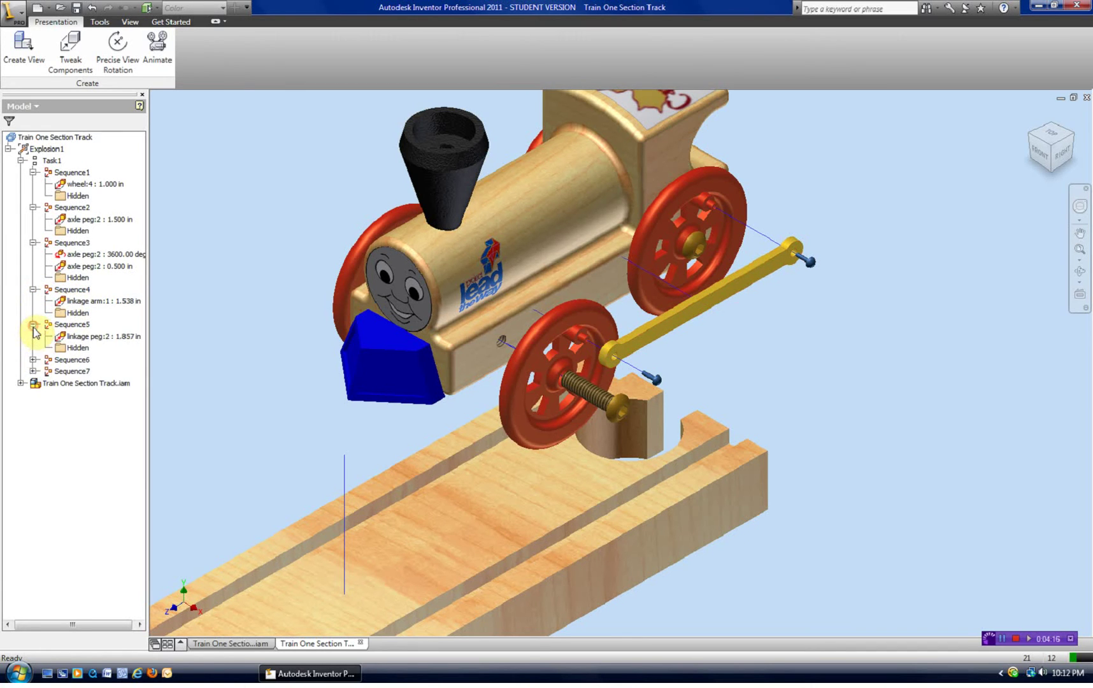
left_click(32, 359)
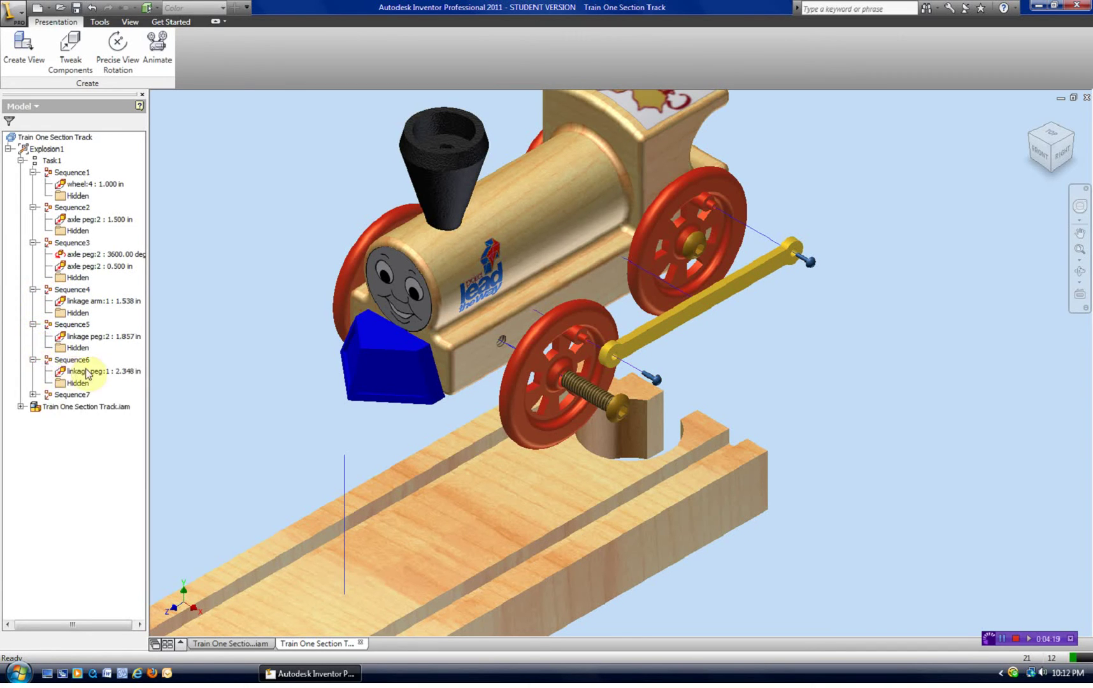
left_click_drag(82, 375, 85, 328)
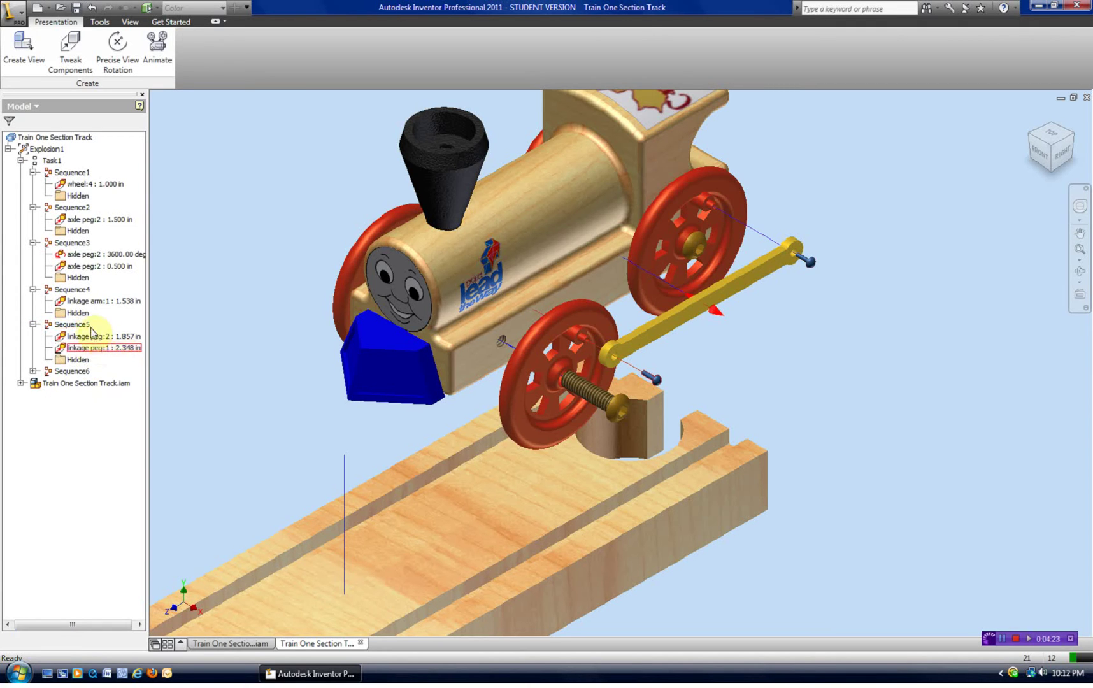
Open Sequence5 for editing, preview its motion in a close-up of the wheels and linkage arm, and reset it
right_click(77, 326)
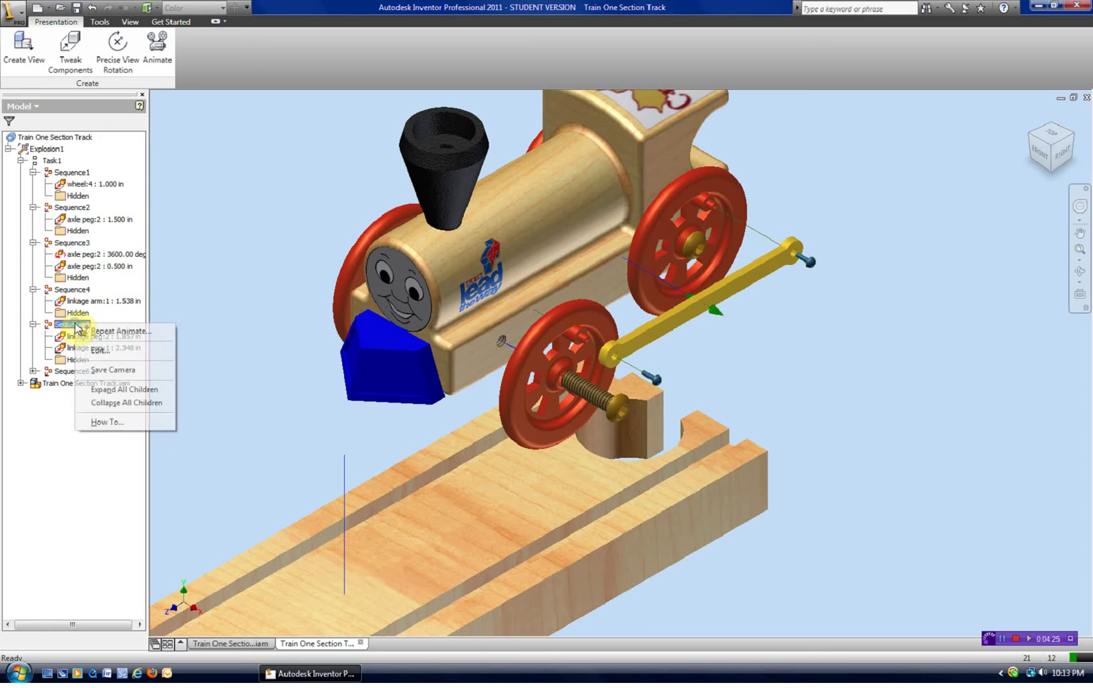
left_click(100, 350)
scroll(506, 319, "up", 5)
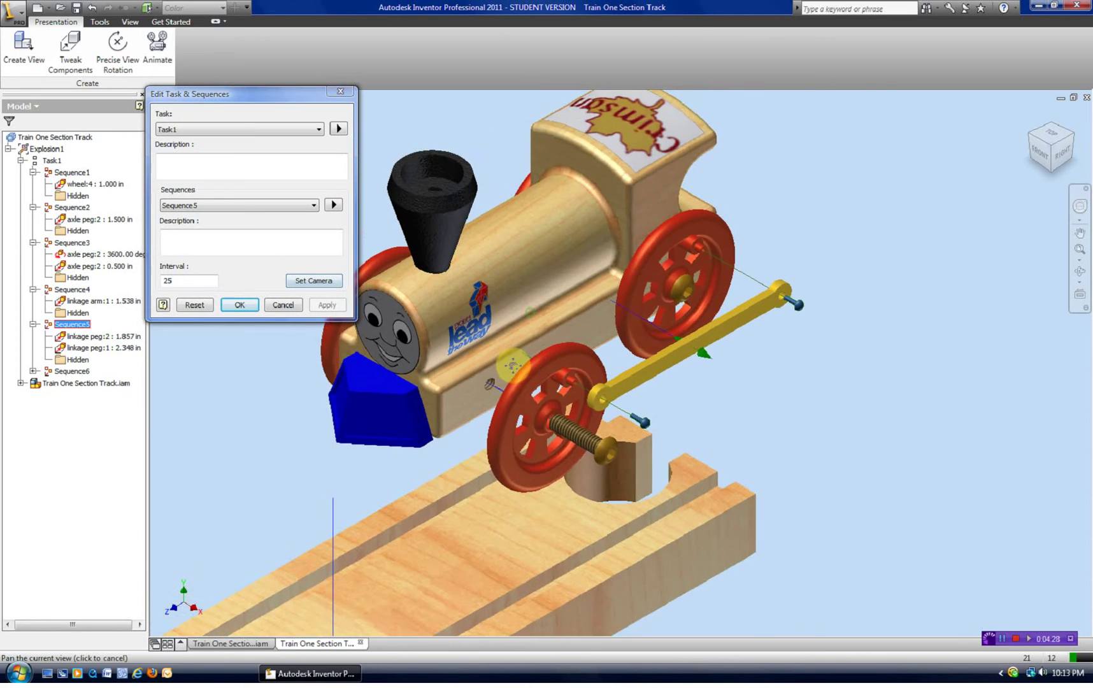
middle_click_drag(590, 338, 550, 359)
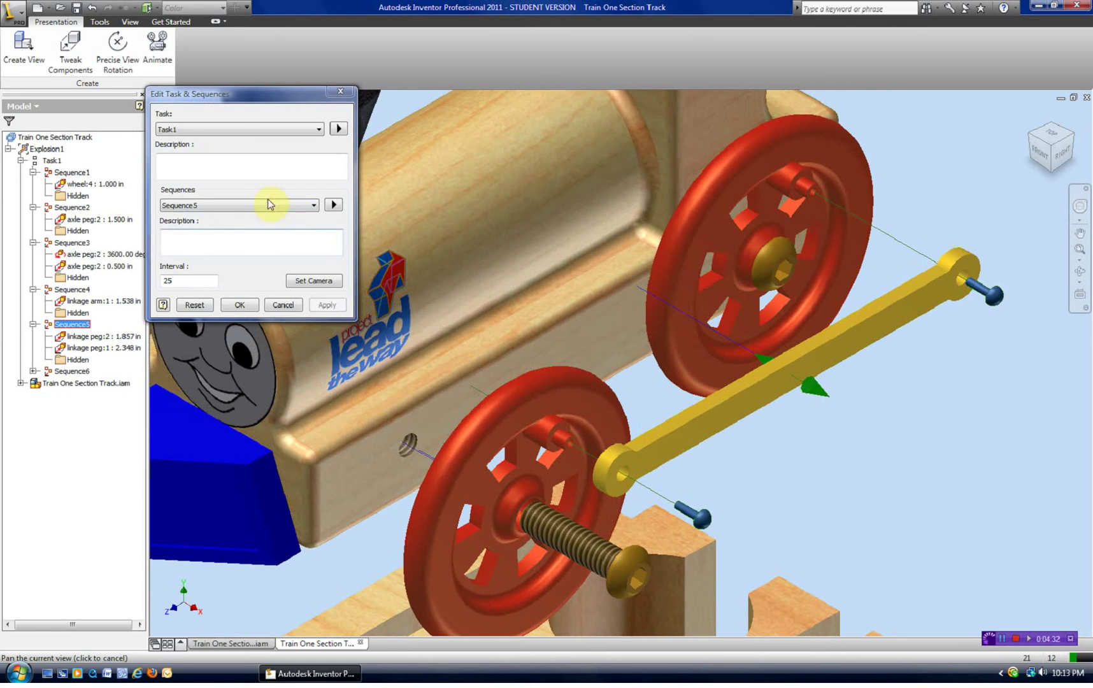
left_click(335, 205)
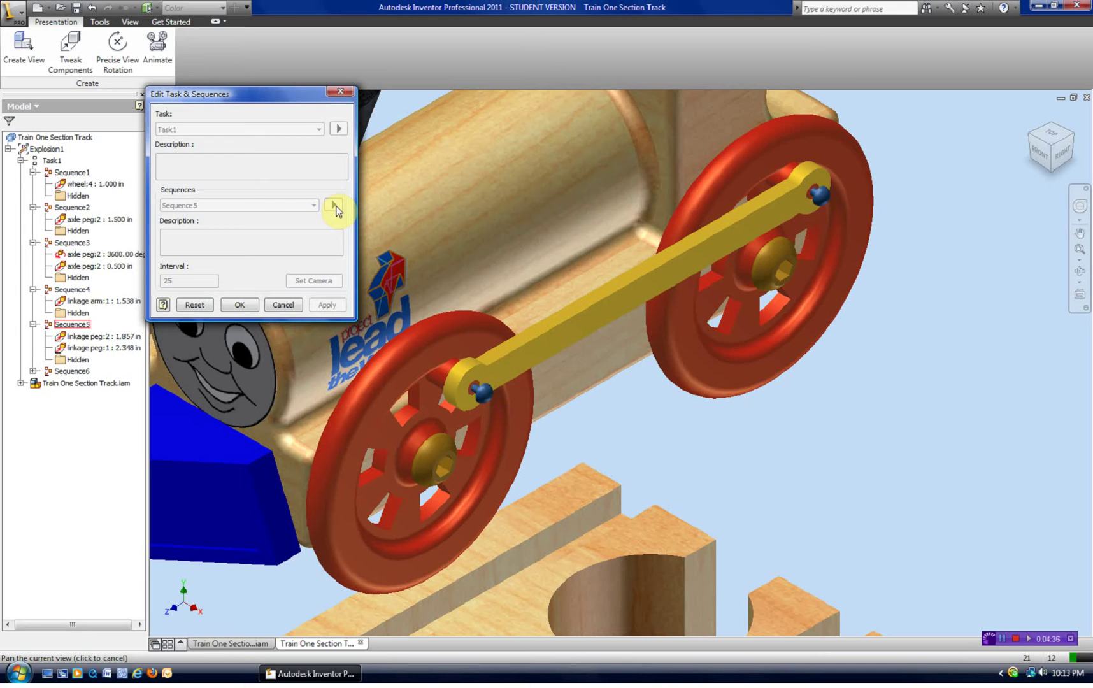
left_click(195, 305)
Frame both wheels and the exploded linkage arm, and set the interval of Sequence5 to 5
left_click_drag(471, 286, 520, 237)
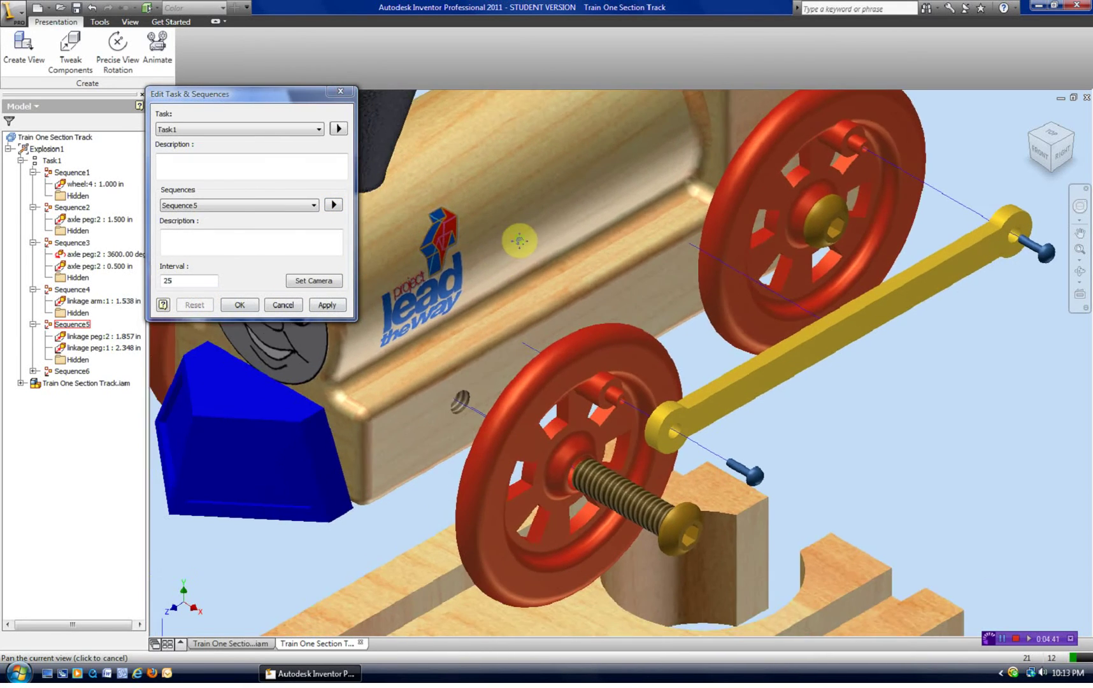
double_click(205, 283)
type("5")
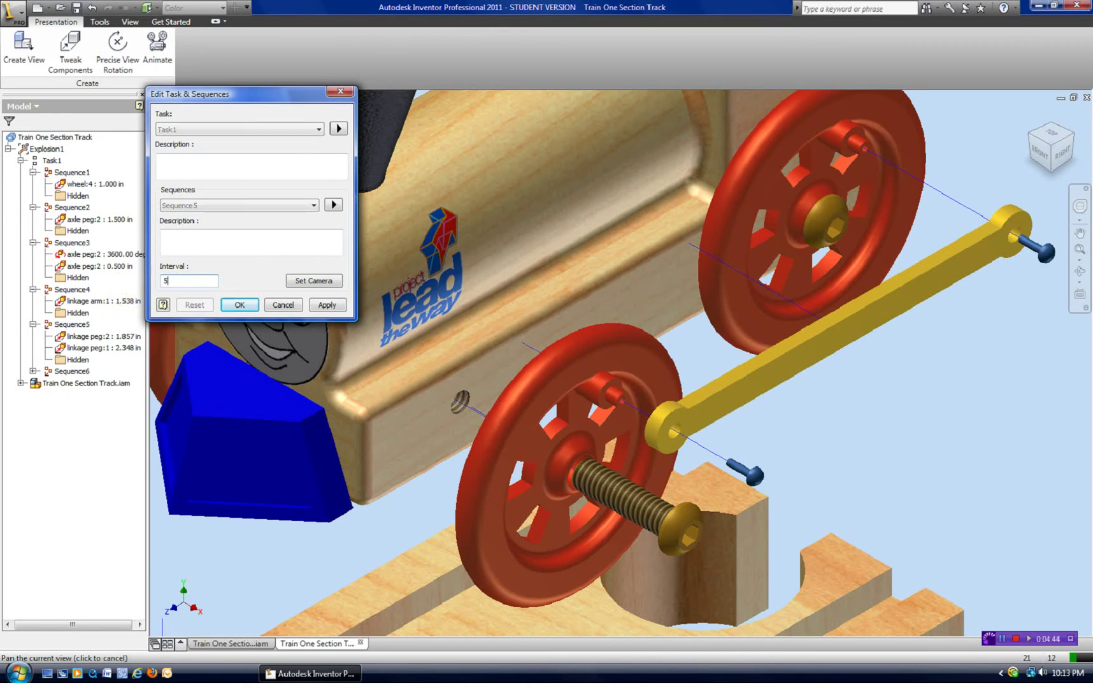
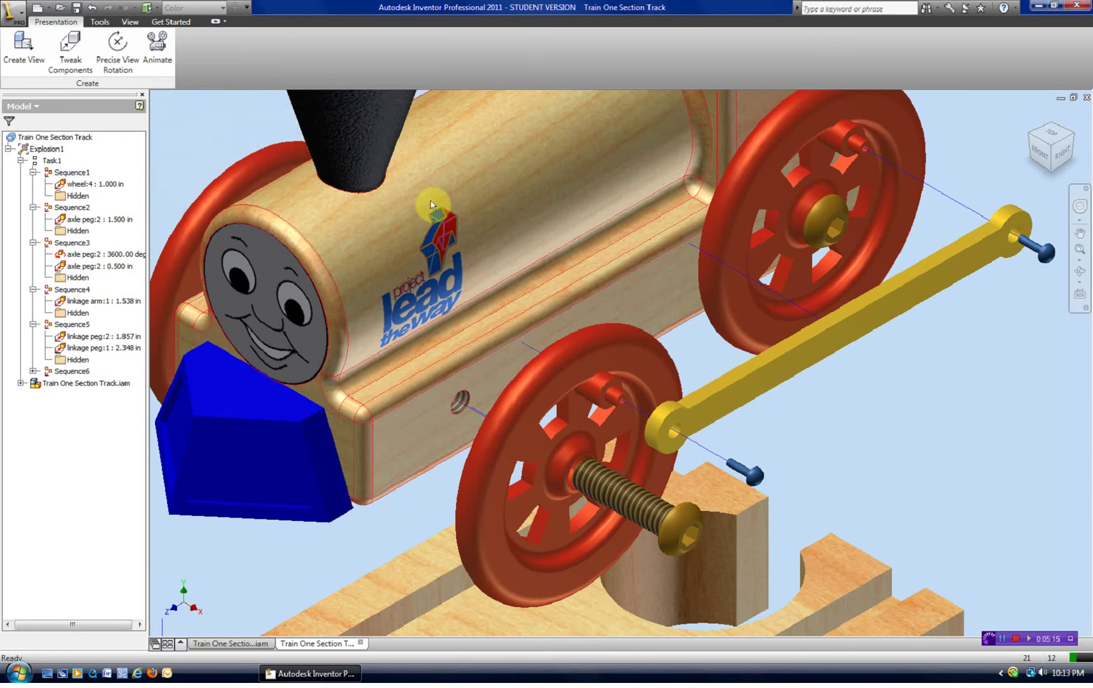
Open Sequence3 for editing, preview its motion in a close-up of the front wheel and axle peg, and reset it
left_click(70, 244)
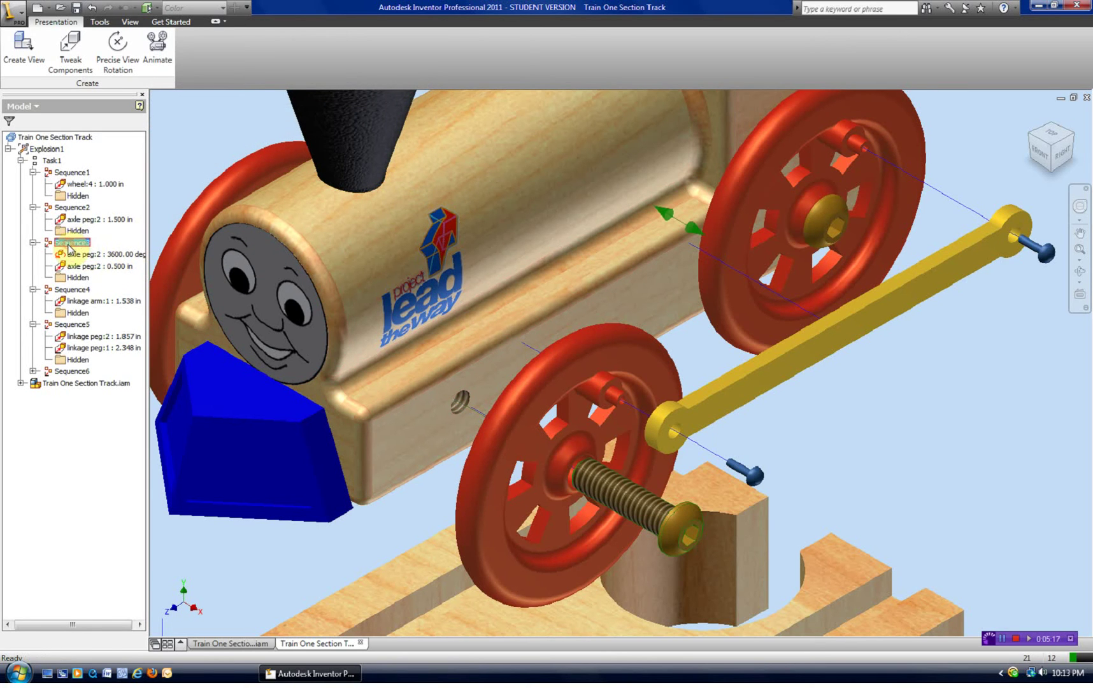
right_click(70, 249)
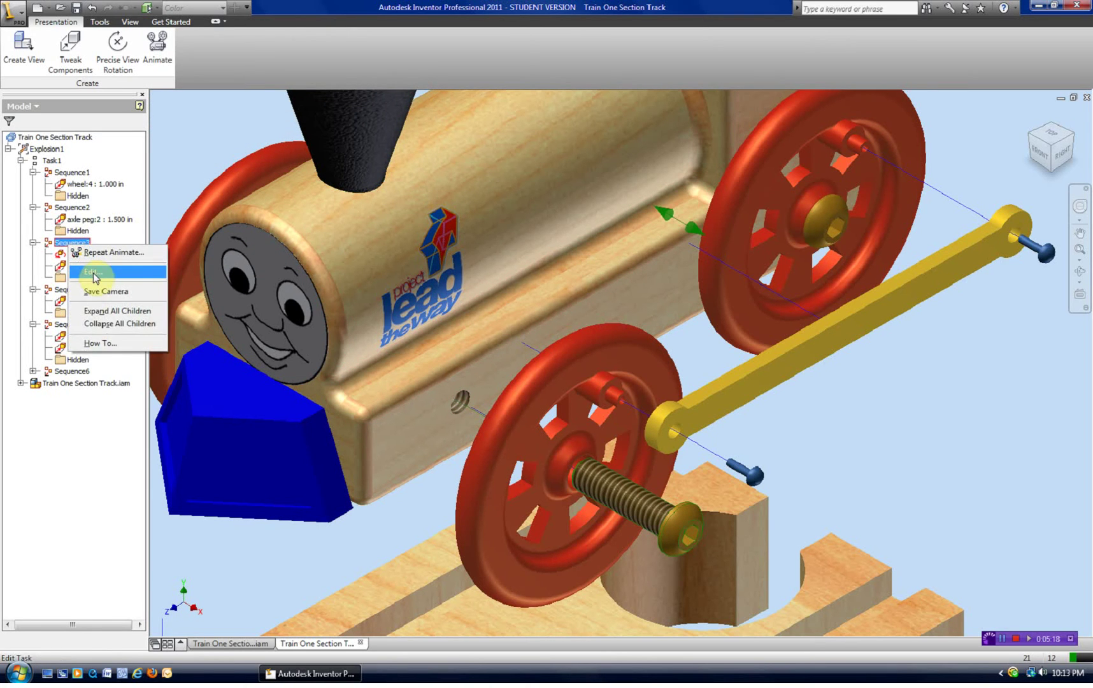
left_click(95, 279)
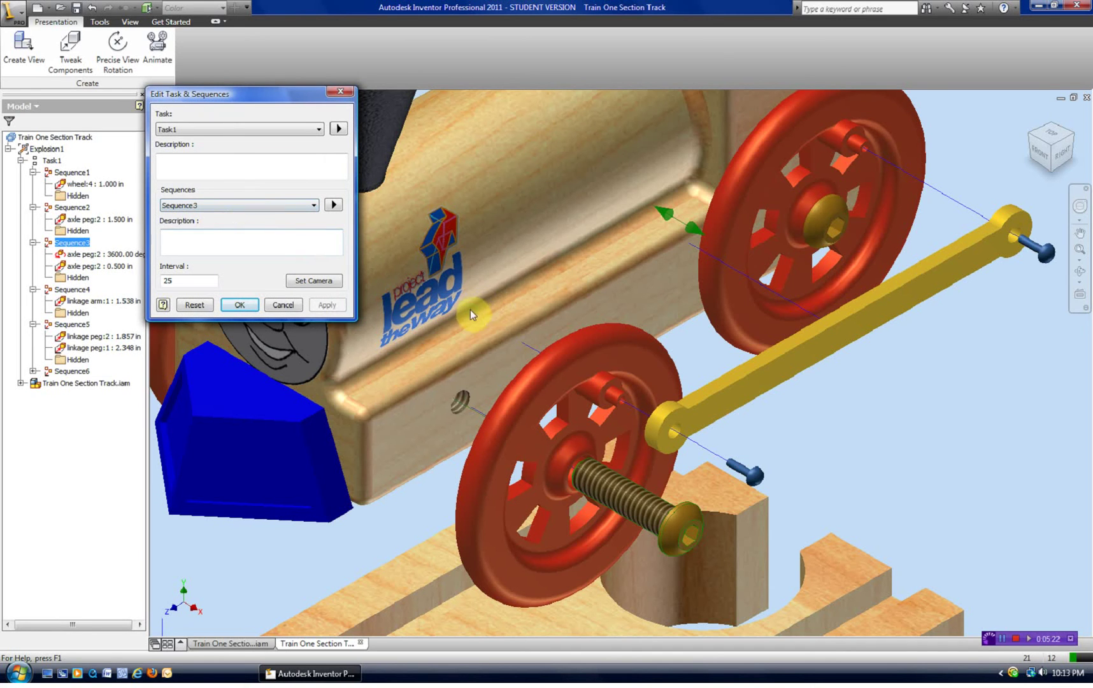
middle_click_drag(470, 310, 586, 215)
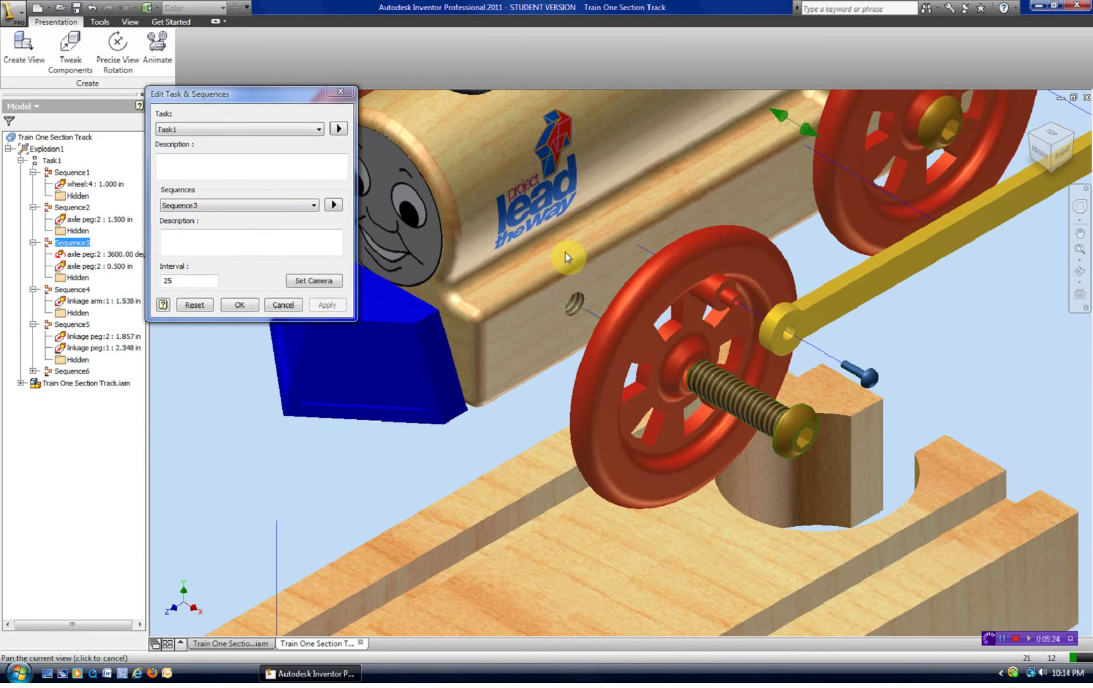
scroll(546, 236, "up", 5)
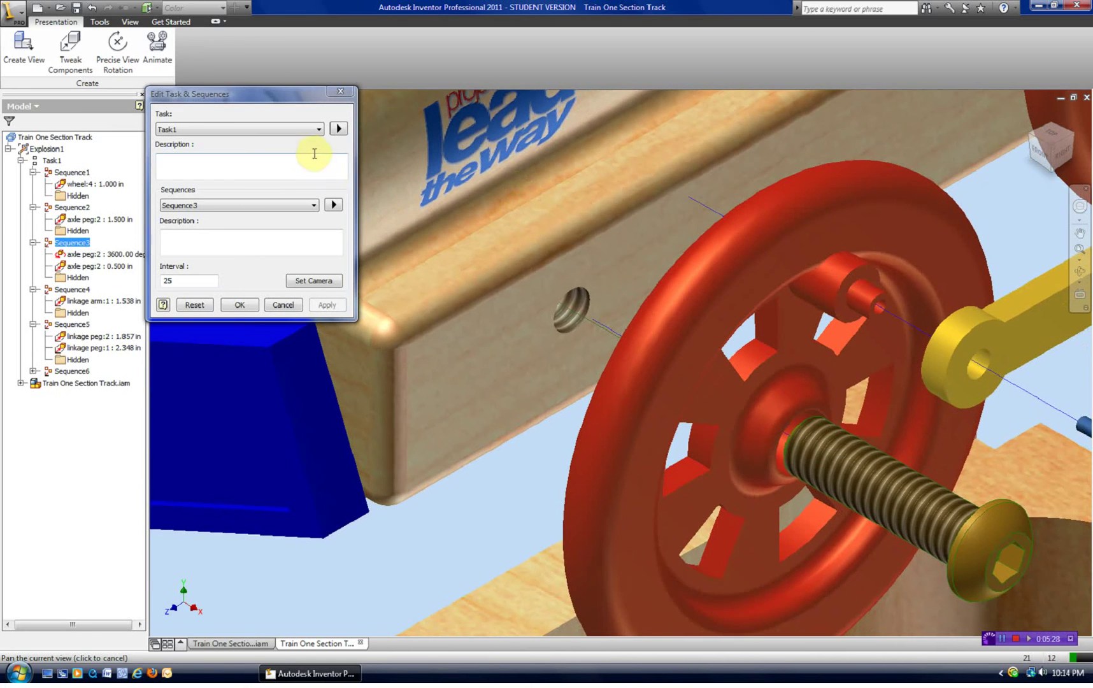
left_click(334, 204)
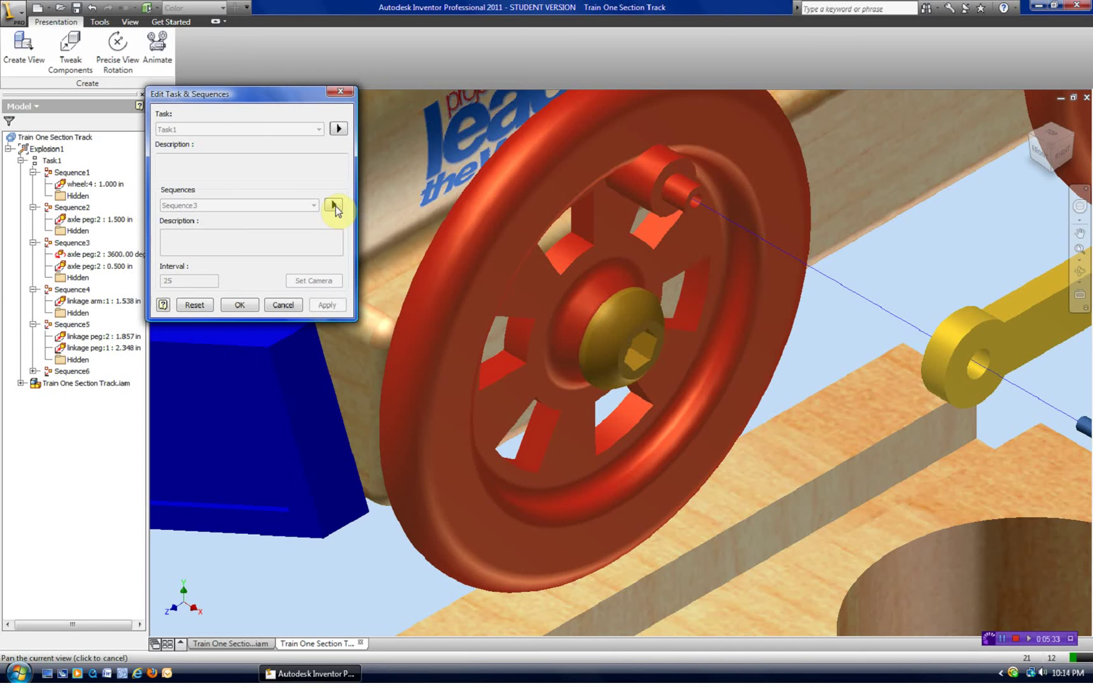
left_click(194, 305)
Set the interval of Sequence3 to 35 and store the front wheel close-up as its camera view
left_click(201, 280)
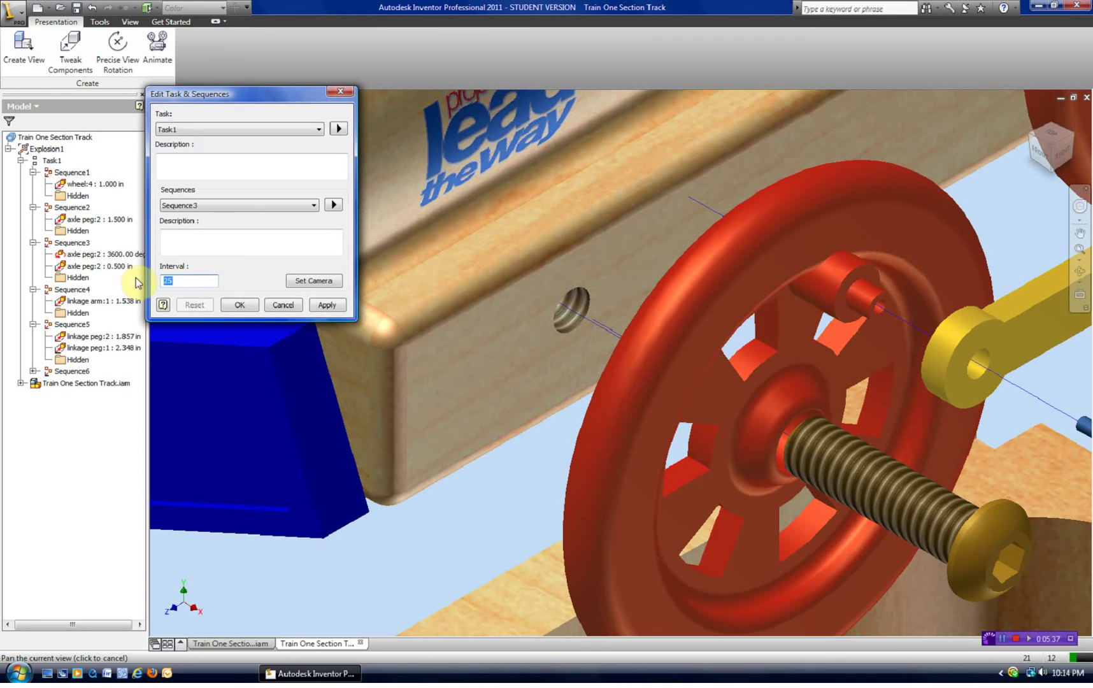
type("35")
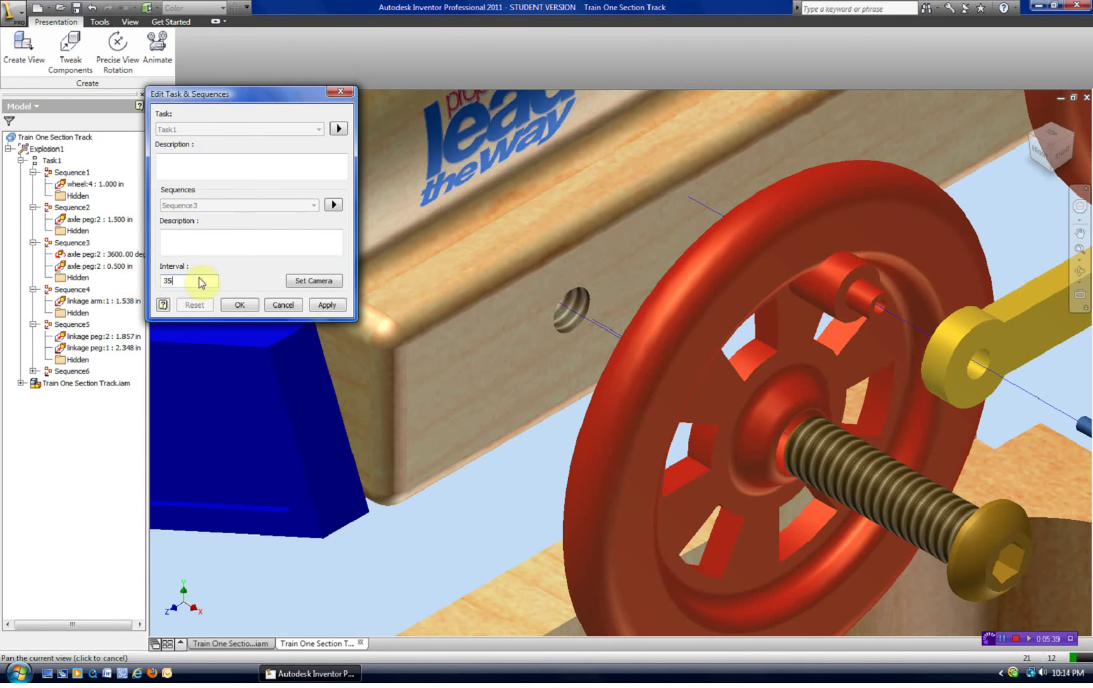
left_click(311, 282)
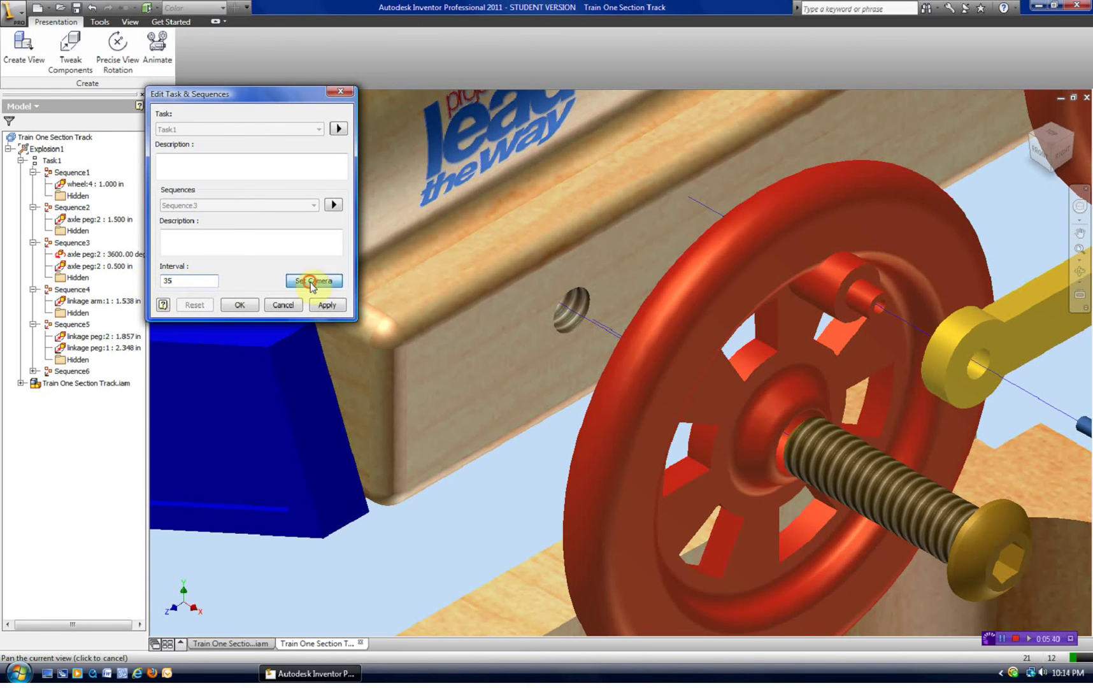
left_click(239, 306)
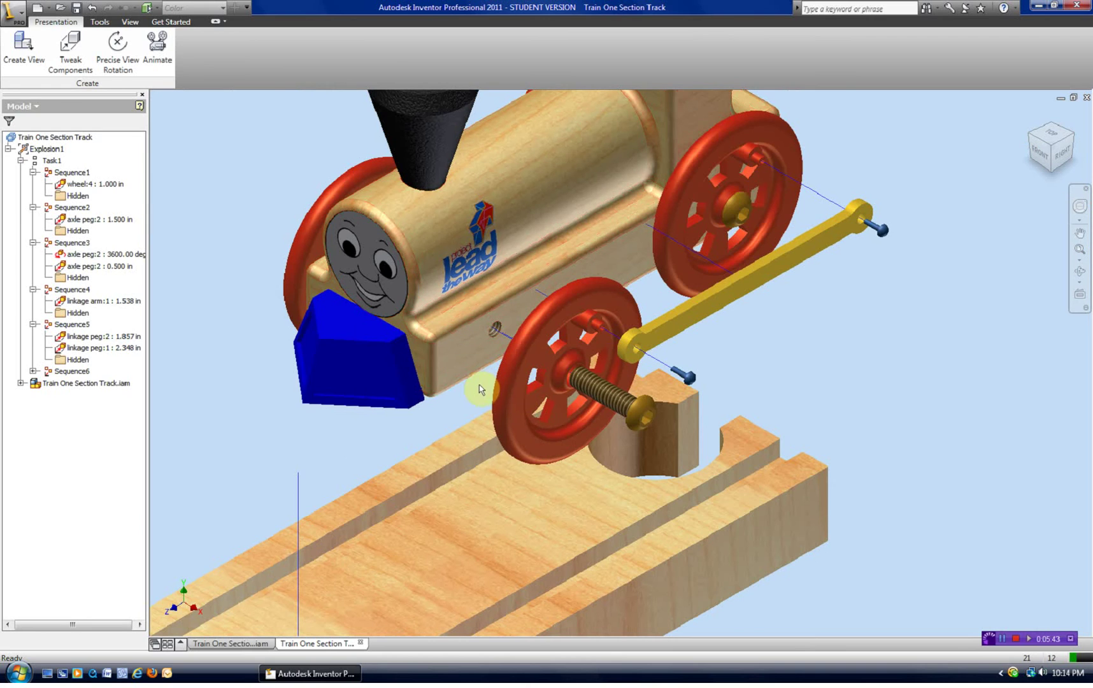
Open Sequence1 for editing, preview the front wheel's motion, and reset it
right_click(69, 174)
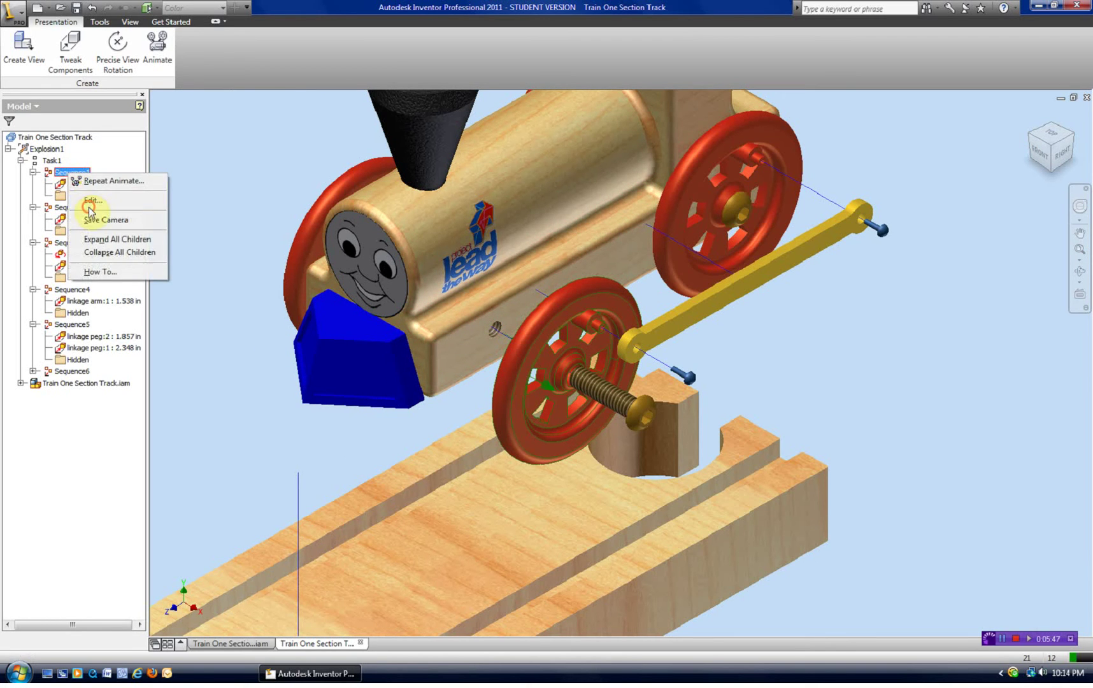
left_click(89, 200)
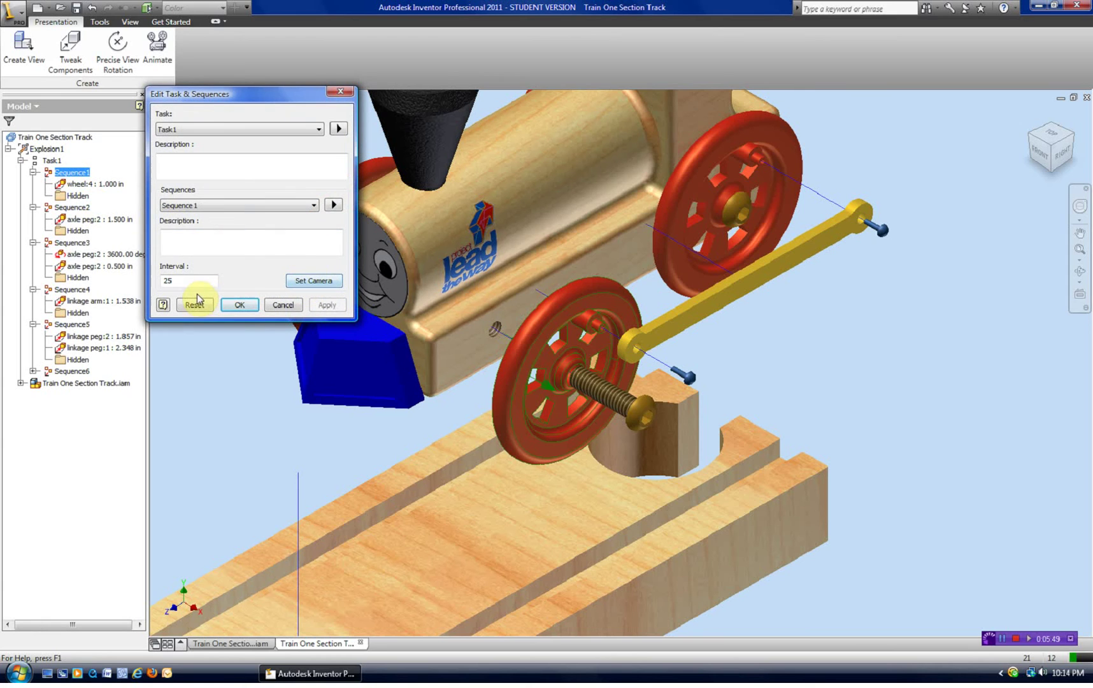
left_click(333, 205)
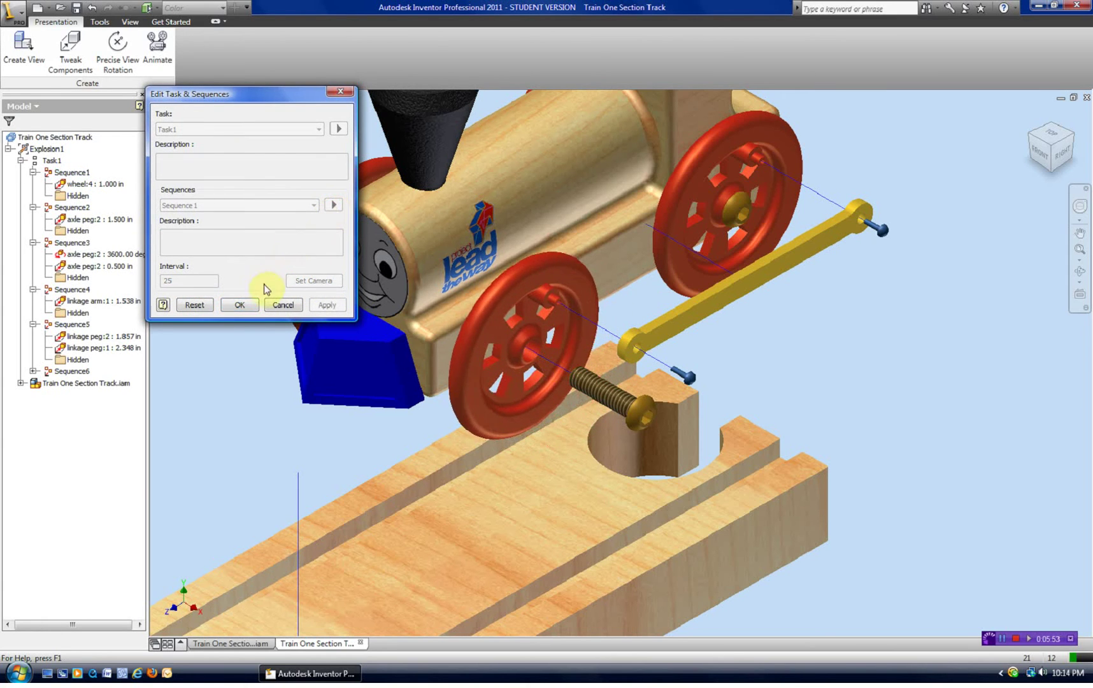
left_click(195, 304)
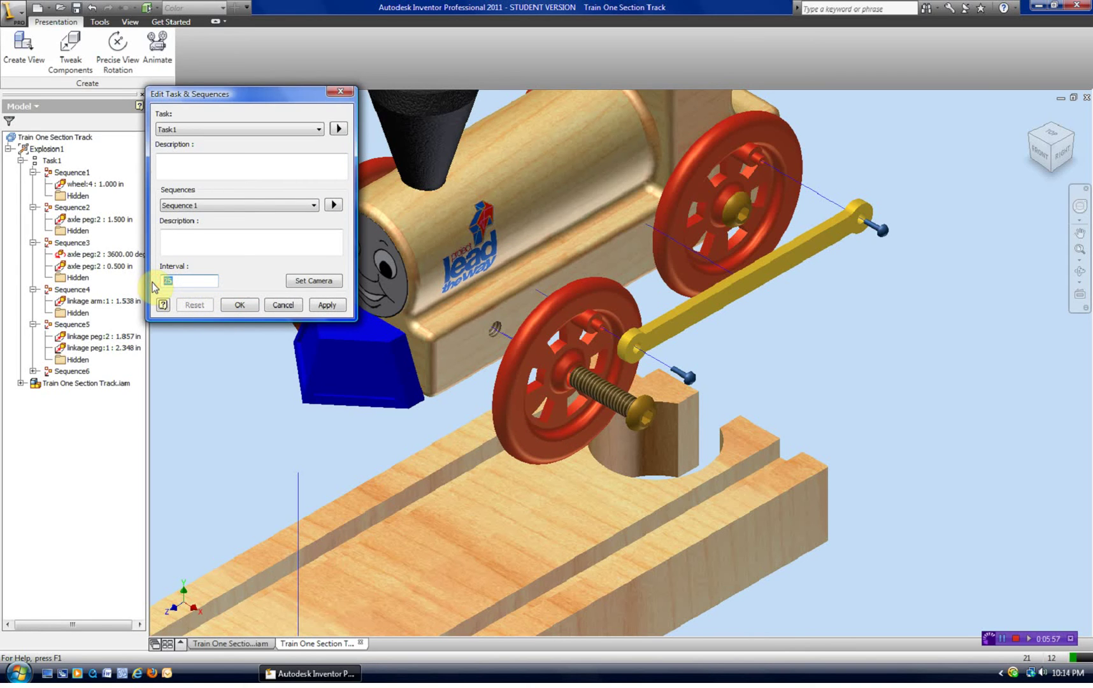
Set the interval of Sequence1 to 5 and store a slightly closer camera view of the wheels and linkage arm
type("5")
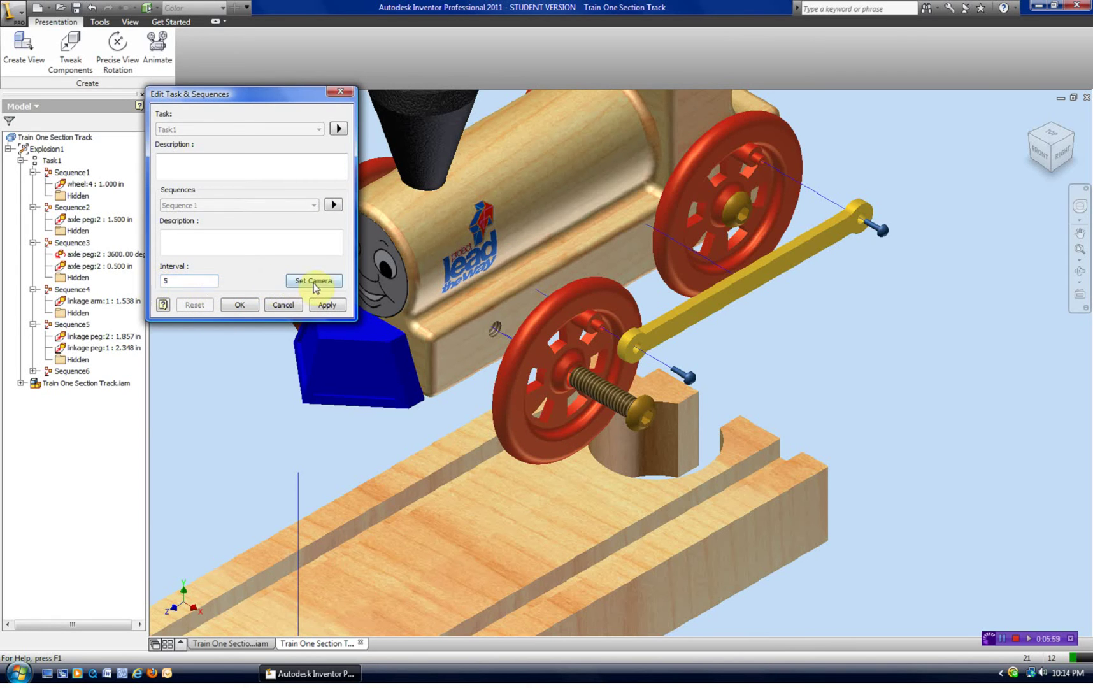
scroll(440, 318, "up", 3)
scroll(440, 319, "down", 4)
scroll(385, 312, "up", 2)
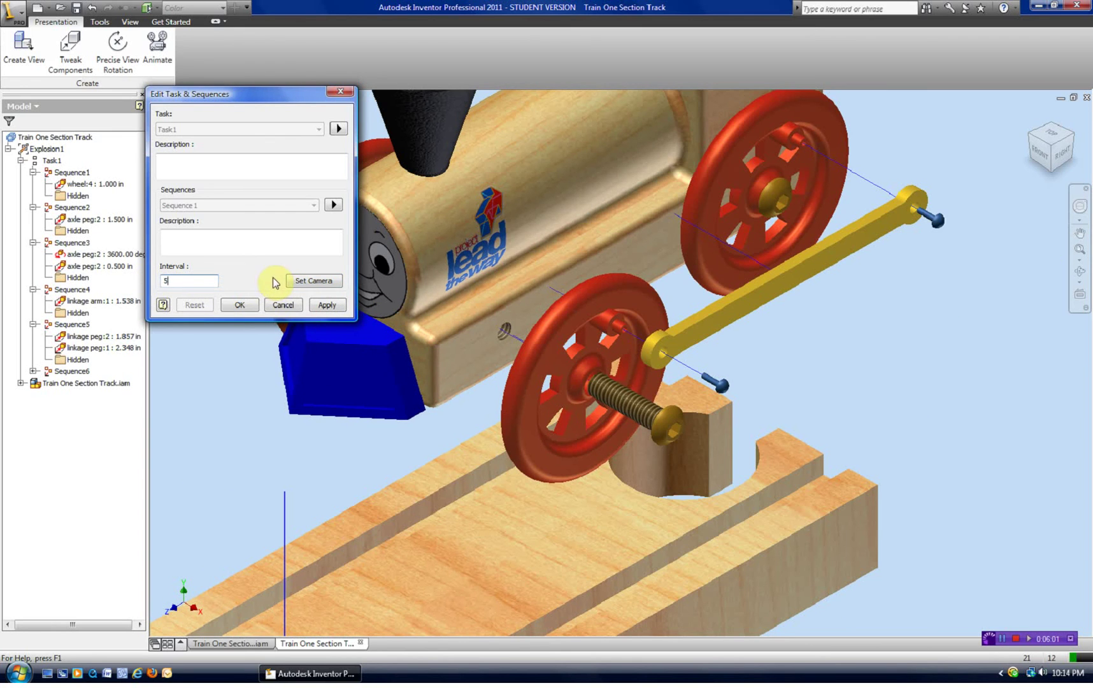
left_click(304, 282)
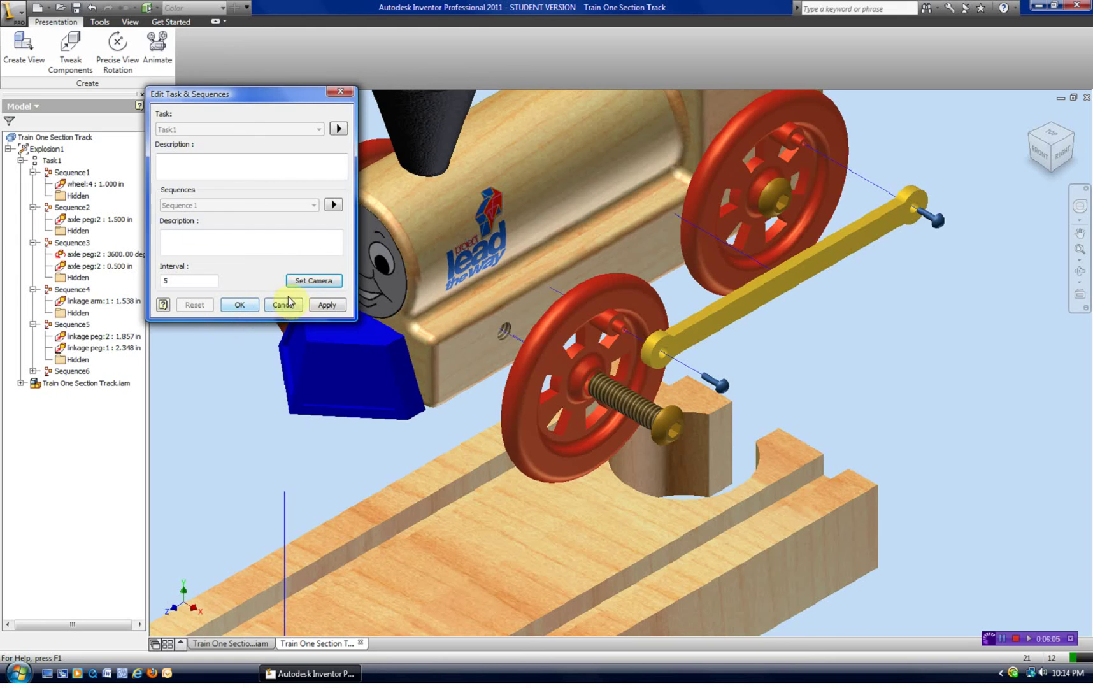
left_click(326, 305)
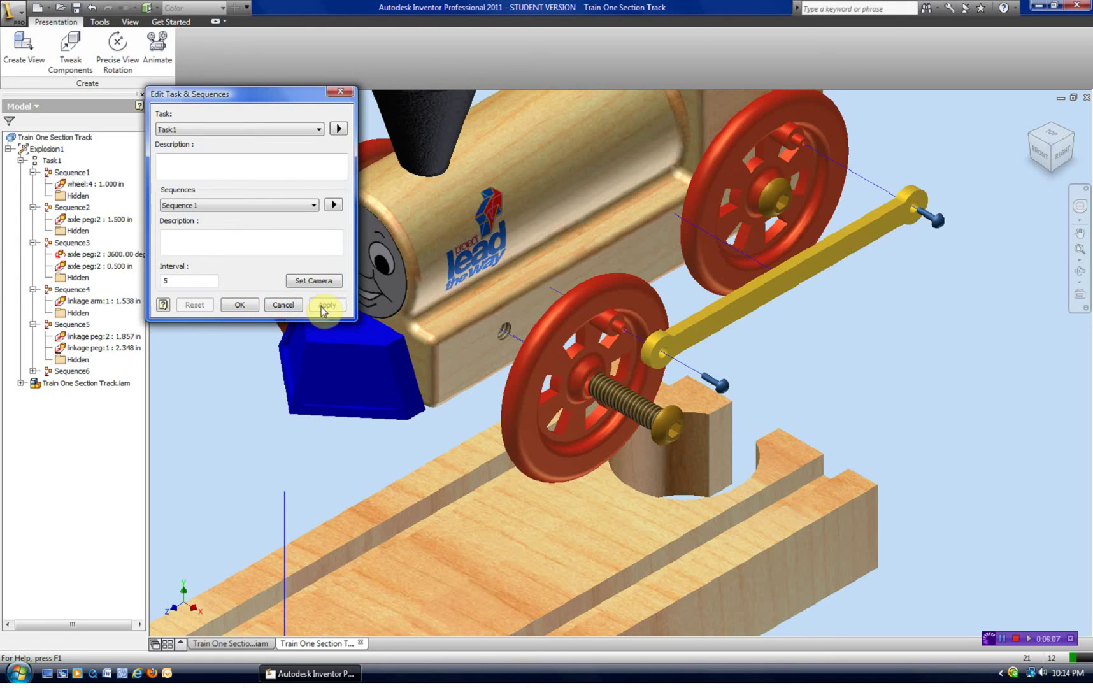
Switch to Sequence2, preview and reset its axle peg motion, and set its interval to 5
left_click(314, 205)
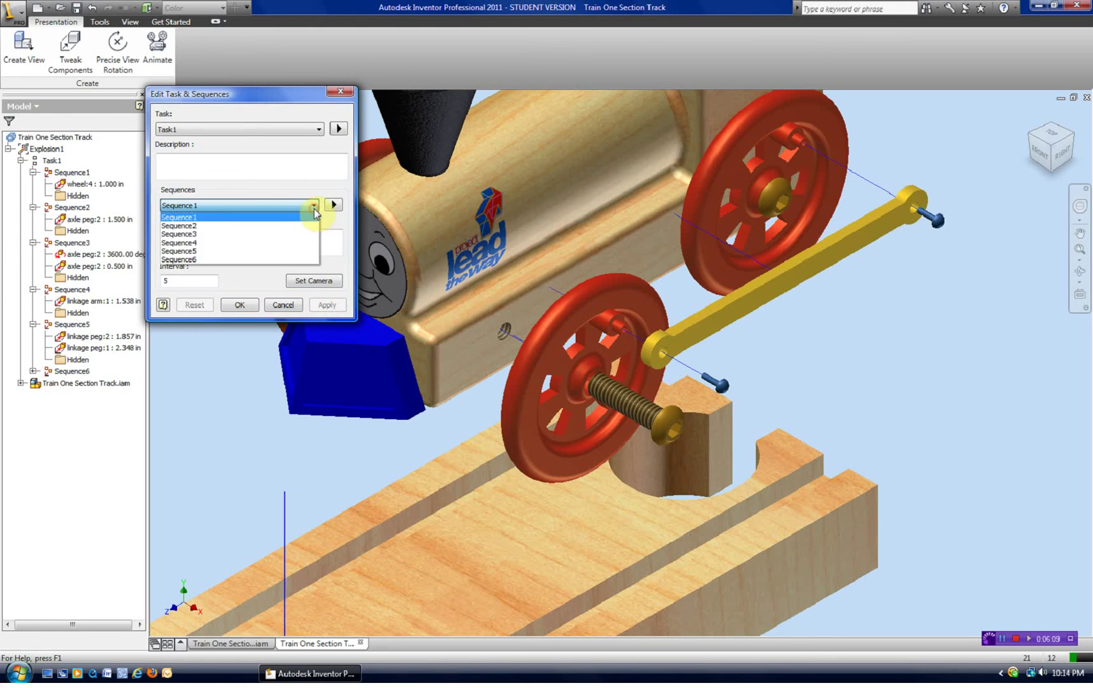
left_click(198, 225)
left_click(335, 206)
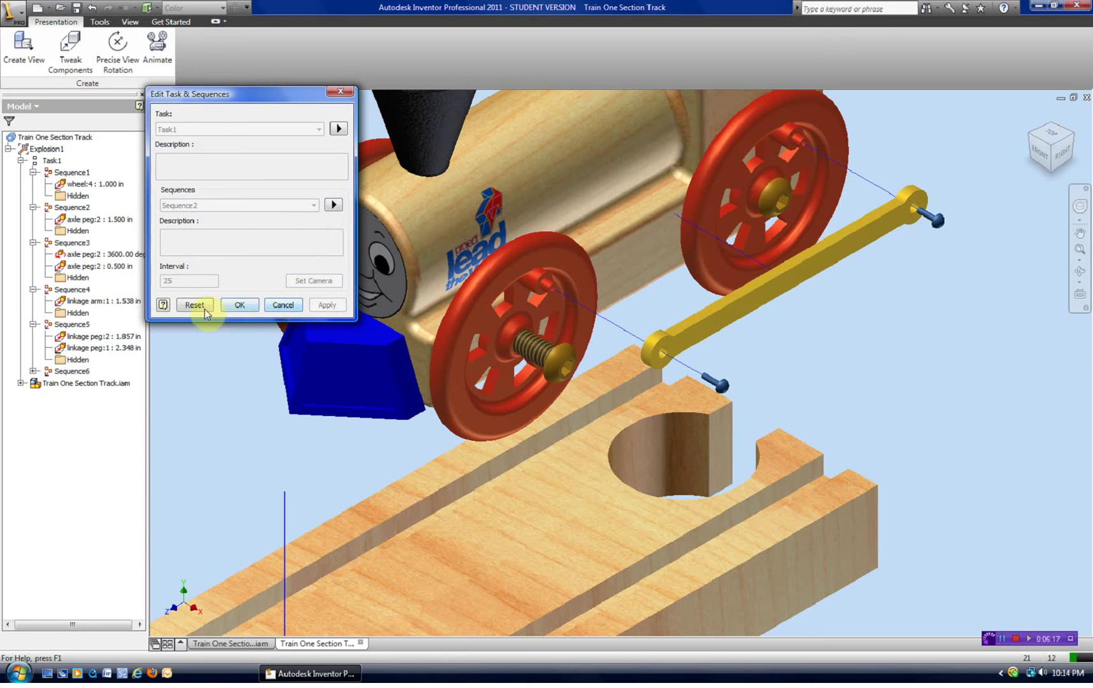
double_click(192, 280)
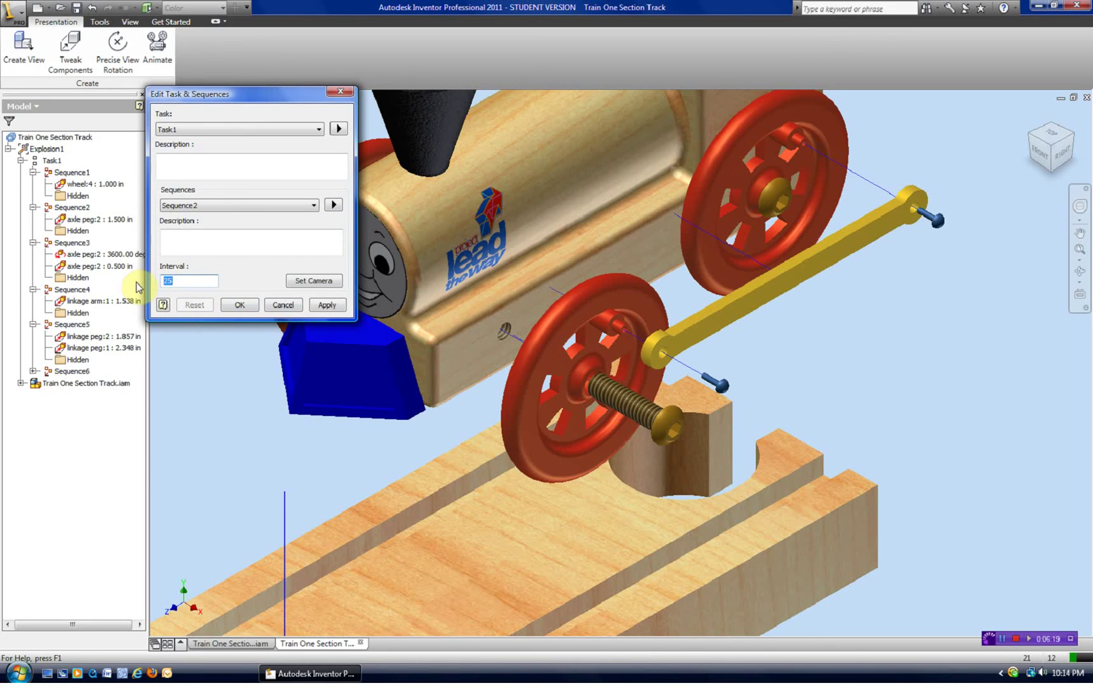
type("5")
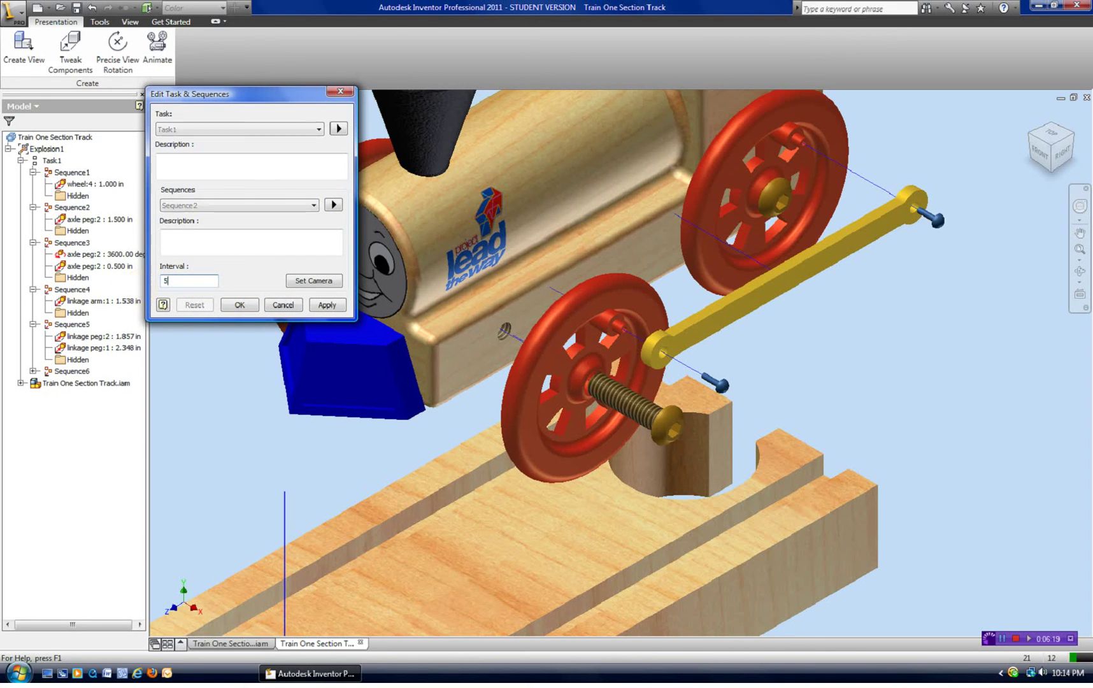
left_click(327, 307)
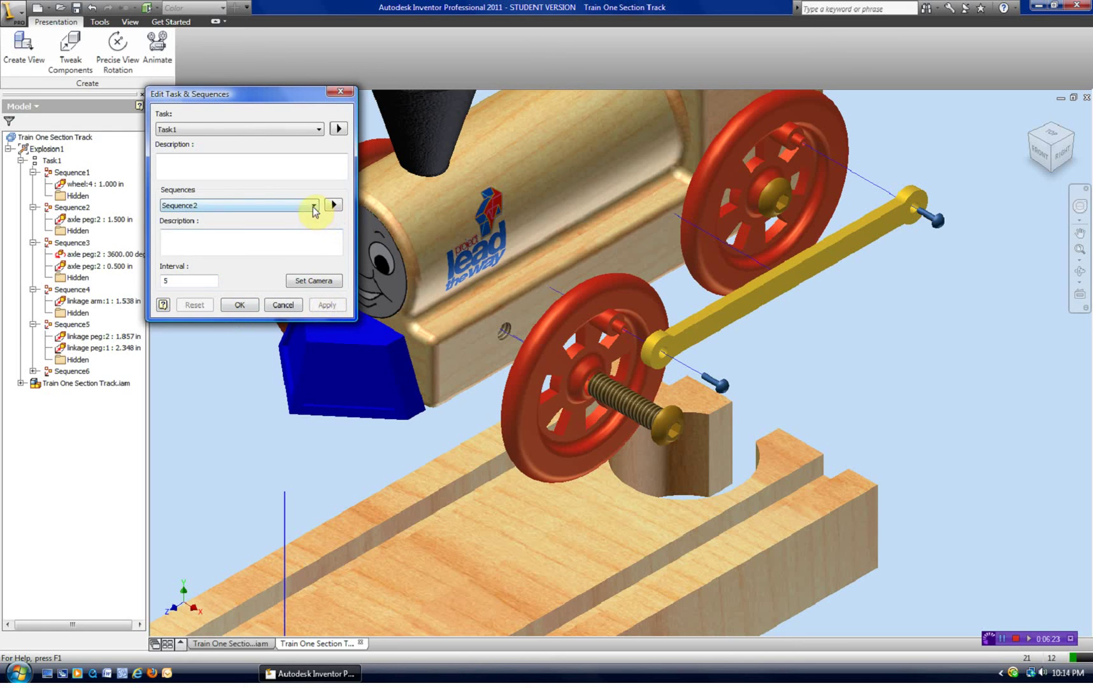
Switch to Sequence3 and check its interval and camera view
left_click(314, 206)
left_click(207, 235)
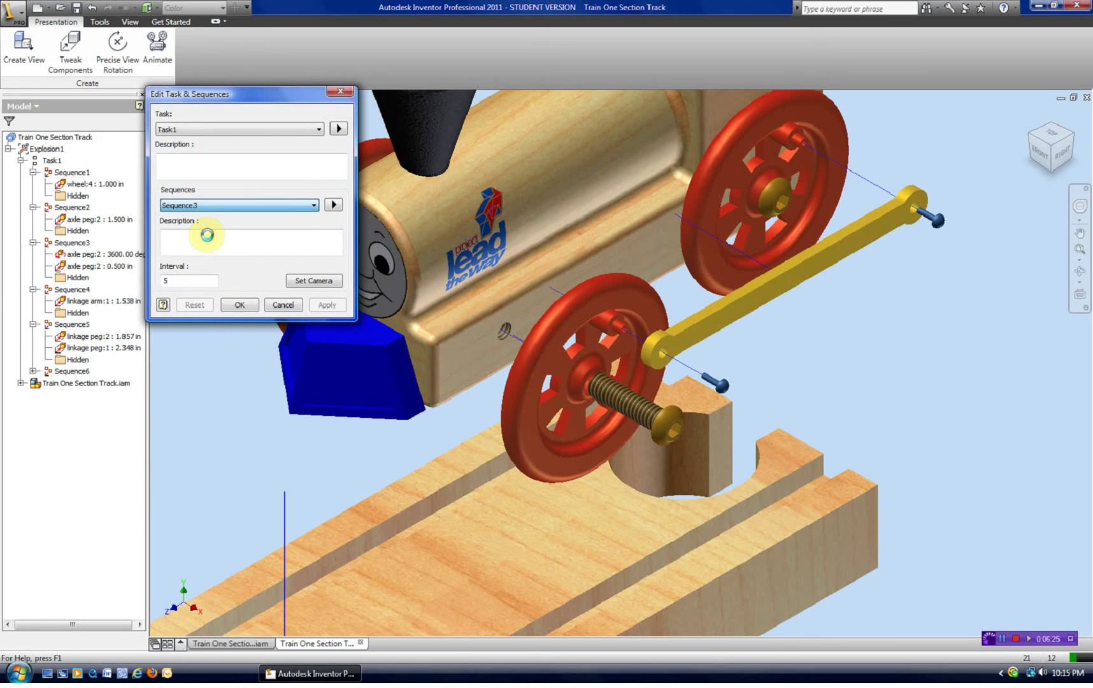
double_click(171, 281)
type("3")
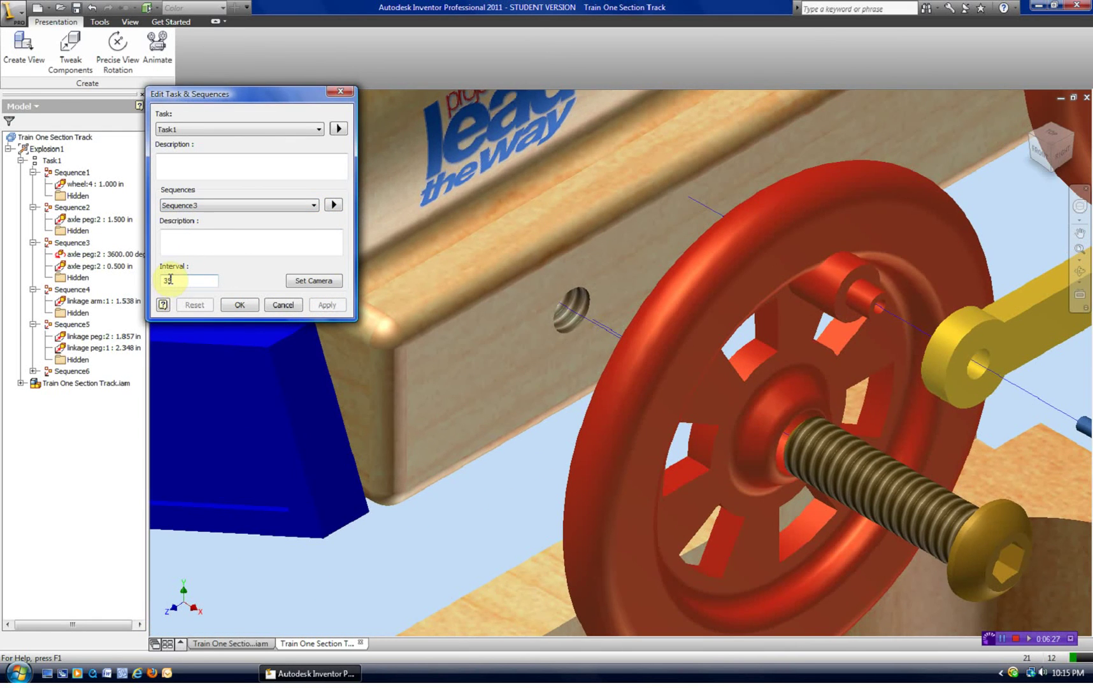
Switch to Sequence4, preview the linkage arm's motion in the front wheel close-up, and reset it
left_click(309, 203)
left_click(200, 244)
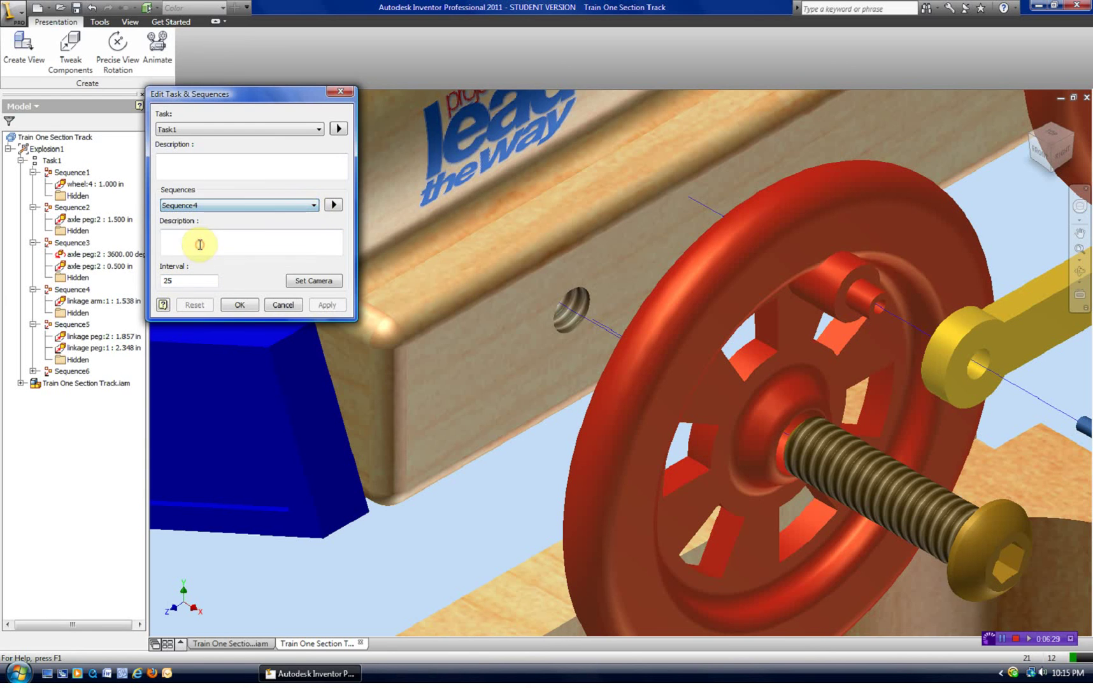
left_click(313, 280)
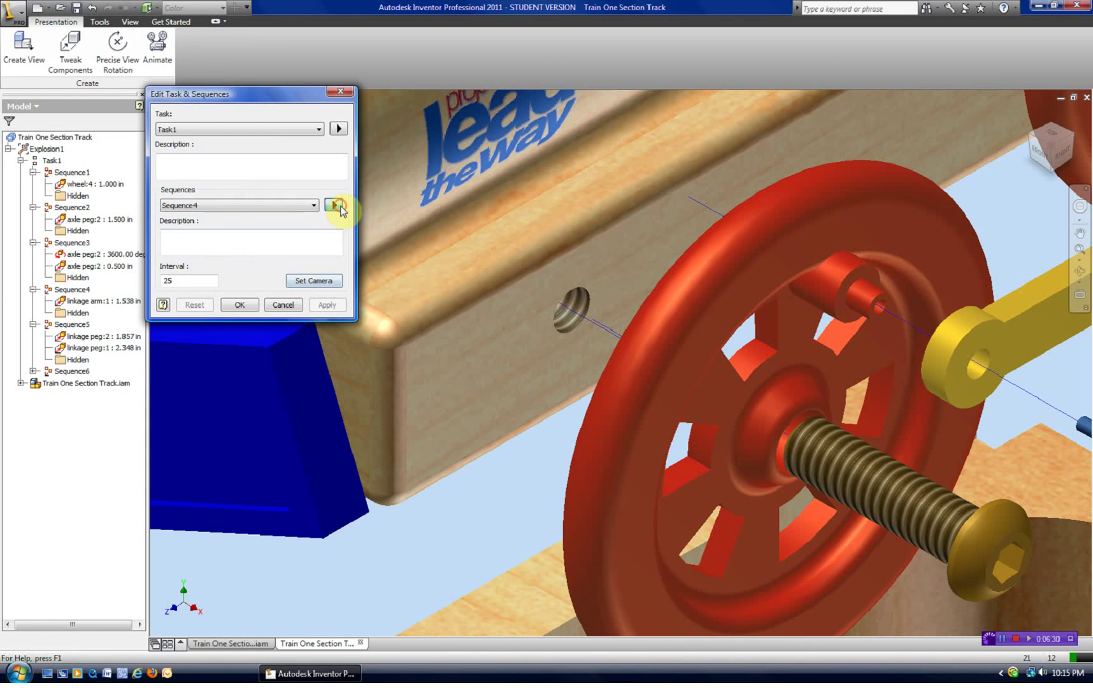
left_click(336, 205)
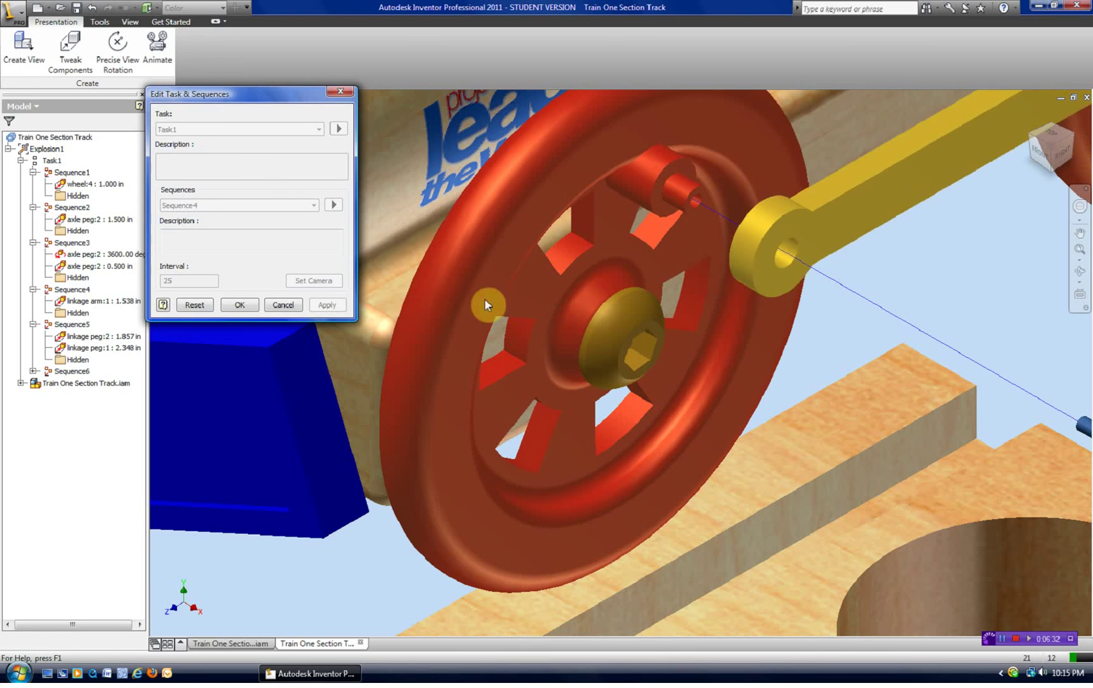
left_click(194, 305)
Set the interval of Sequence4 to 5 and store a camera view showing the whole train and track
scroll(522, 360, "down", 5)
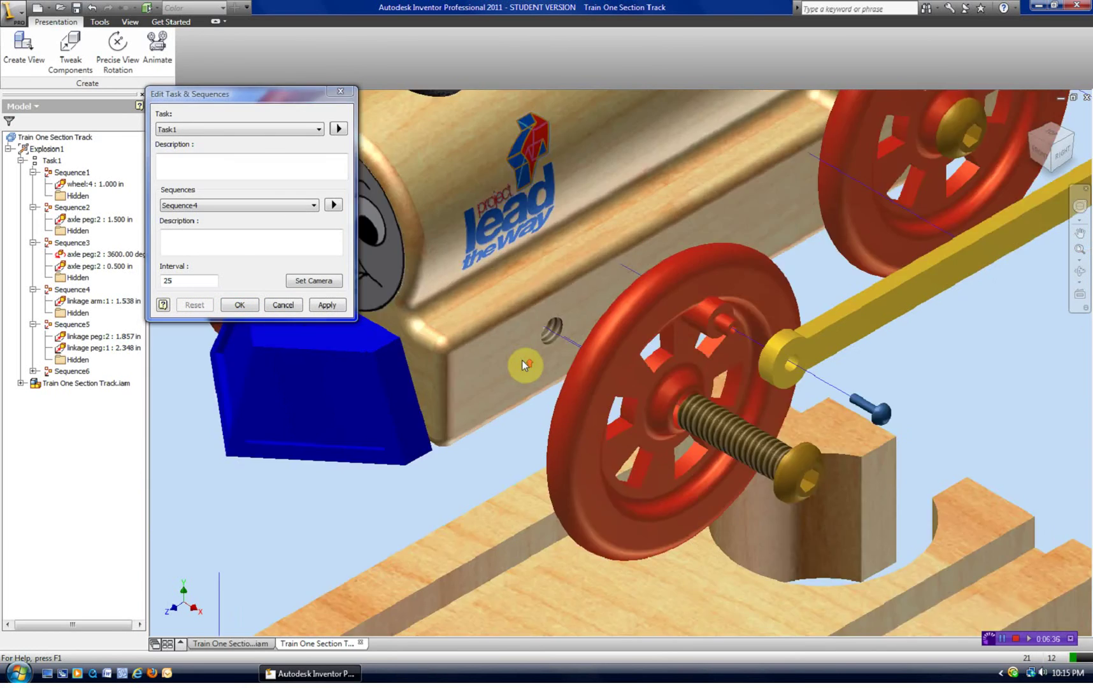
mouse_move(563, 318)
middle_mouse_down()
mouse_move(499, 335)
mouse_move(456, 370)
mouse_move(582, 298)
mouse_move(584, 310)
middle_mouse_up()
scroll(458, 367, "down", 4)
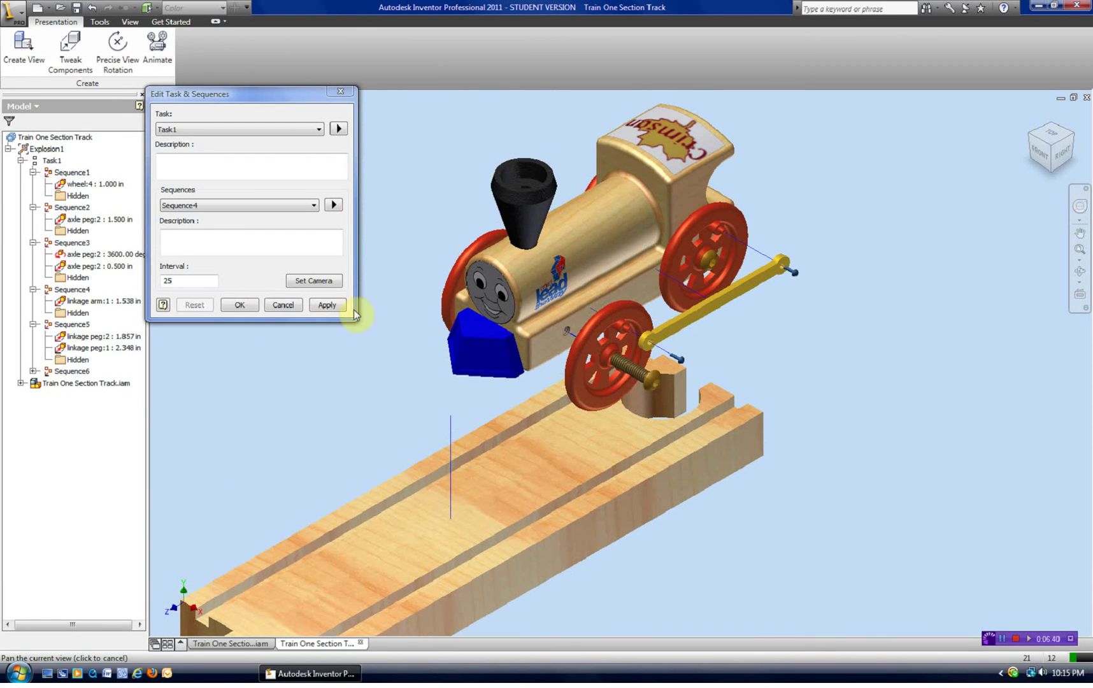
left_click(193, 281)
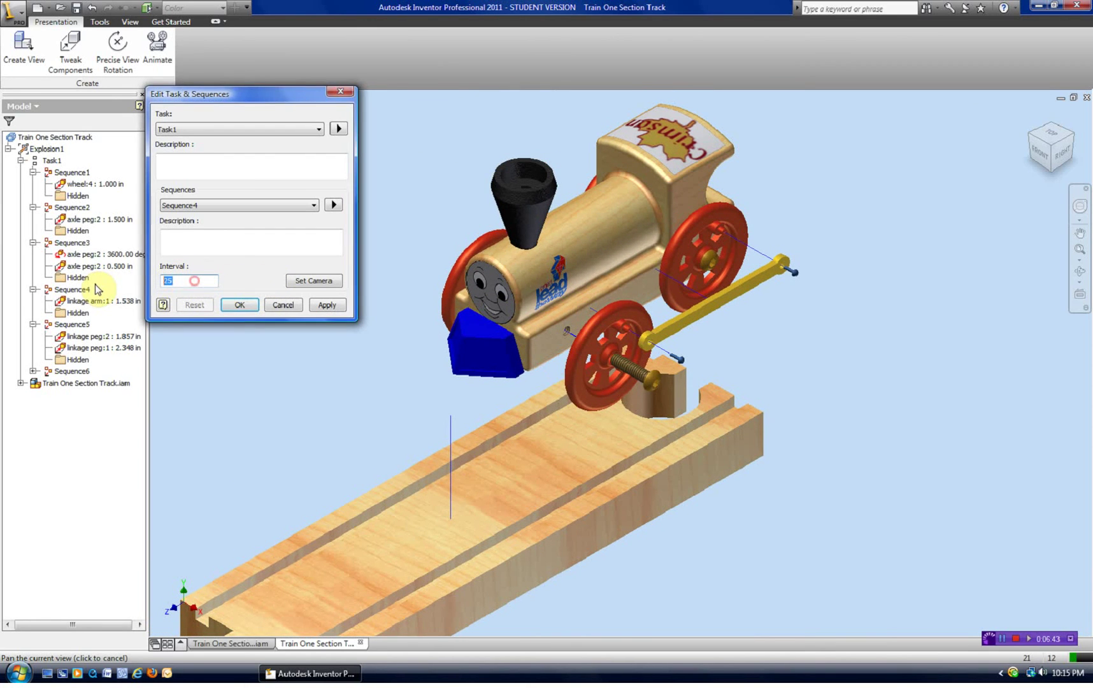
type("5")
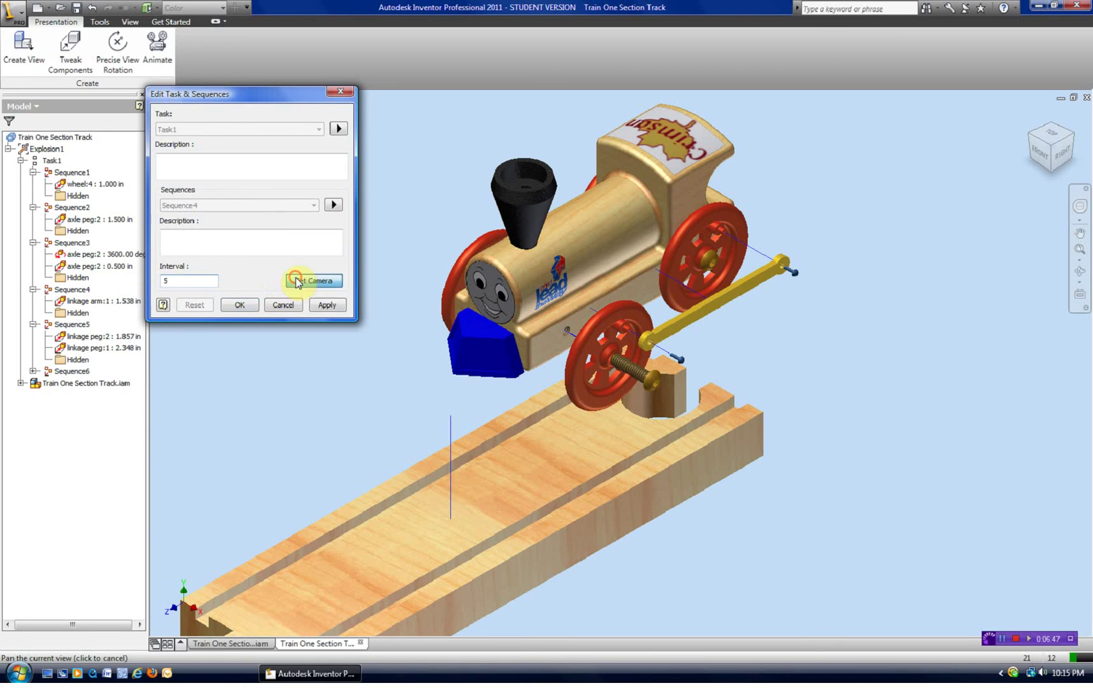
left_click(335, 308)
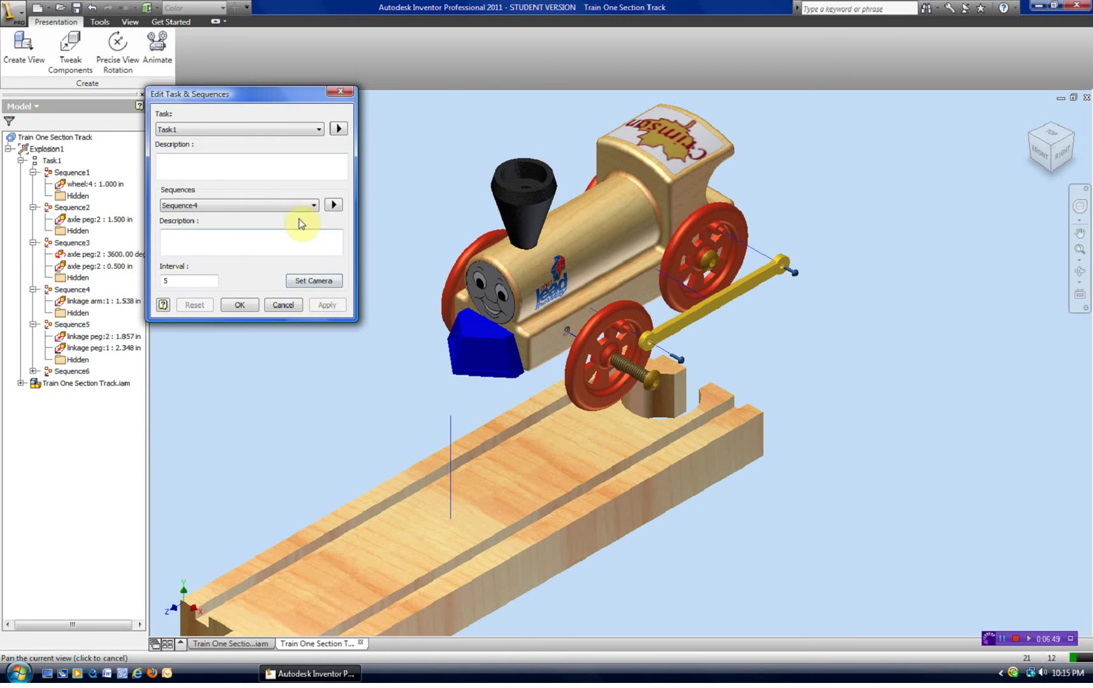
Switch to Sequence5, preview how the two linkage pegs move into the linkage arm, and reset the motion
left_click(313, 206)
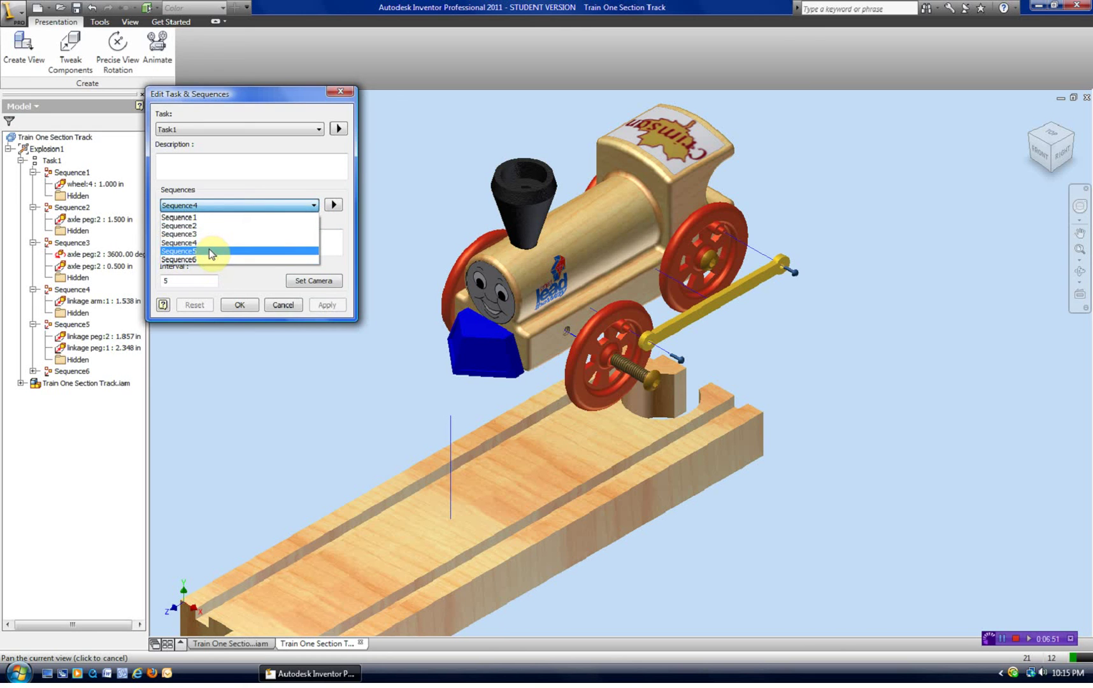
left_click(212, 251)
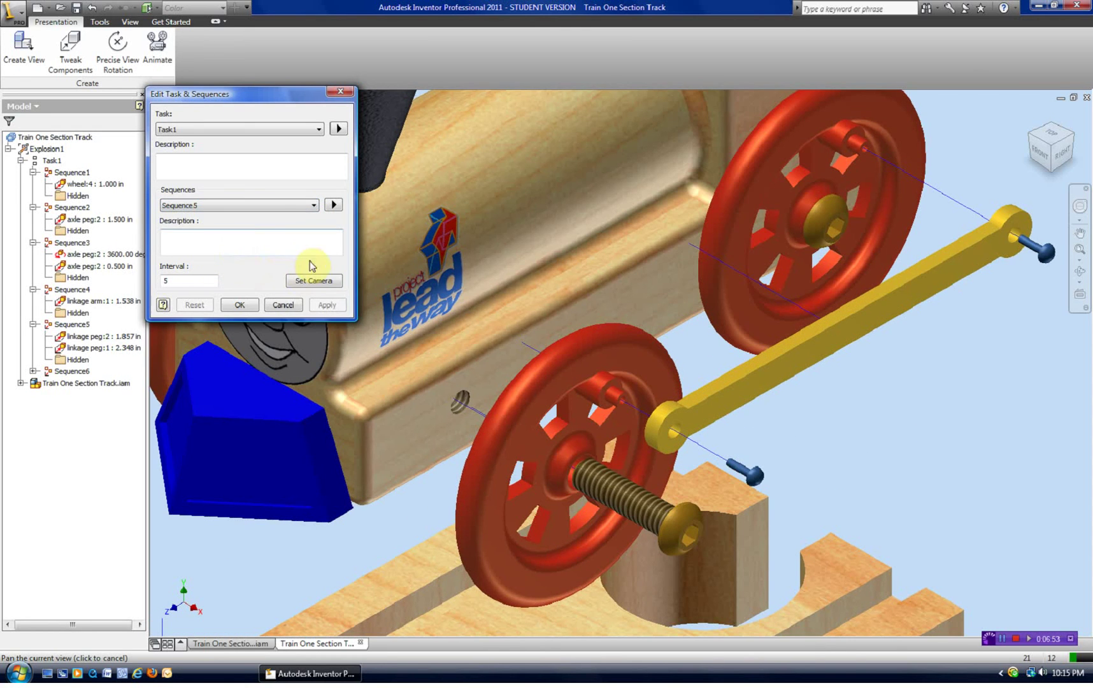
left_click(334, 205)
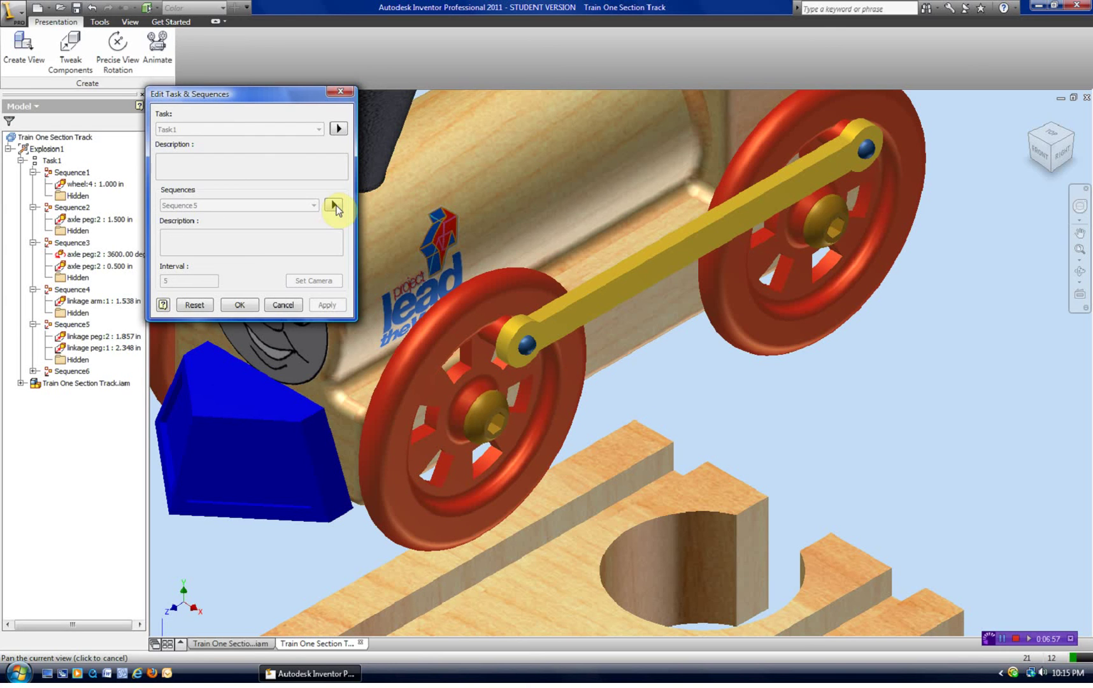
left_click(194, 305)
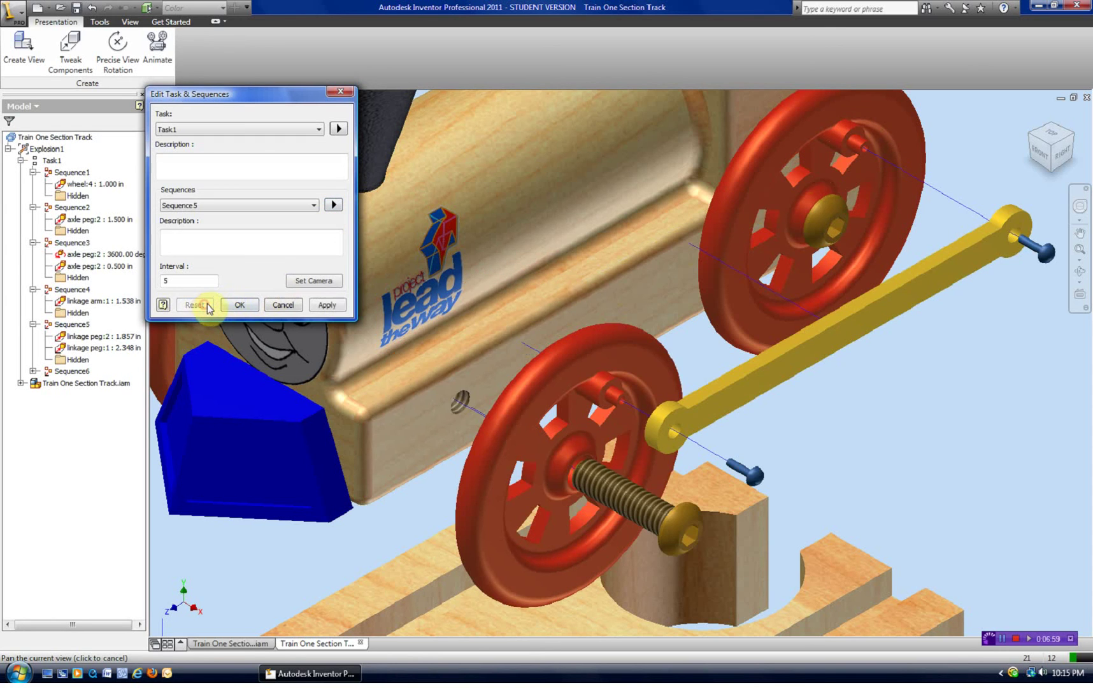
Switch to Sequence6, preview the track's motion toward the train wheels, and reset it
left_click(313, 205)
left_click(201, 261)
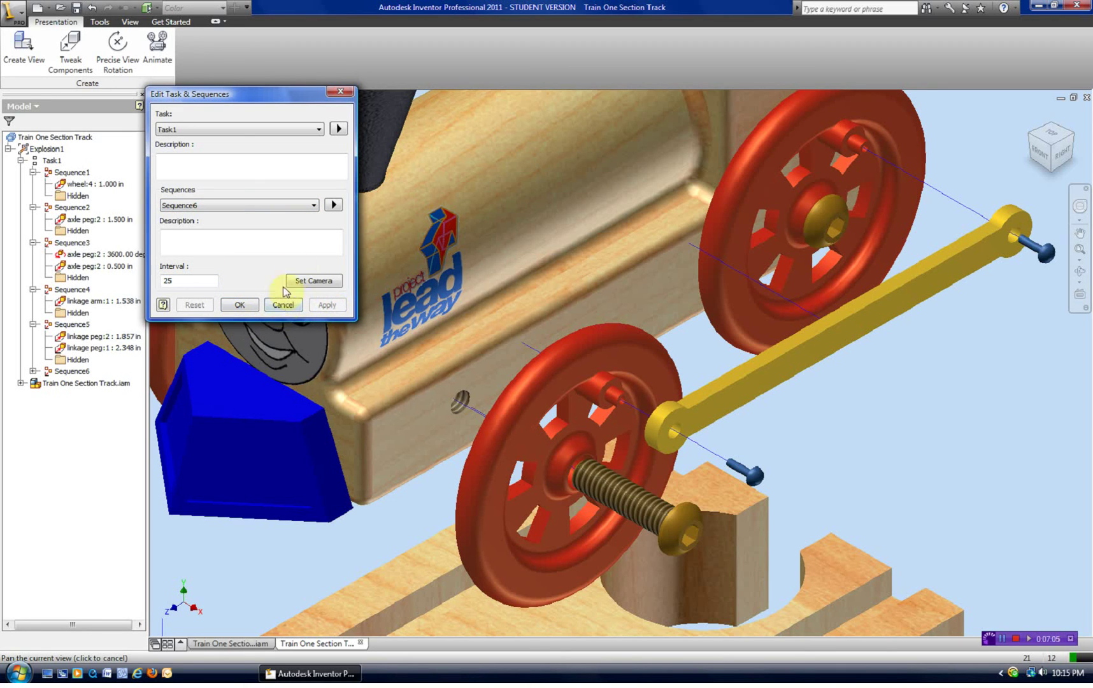
left_click(333, 204)
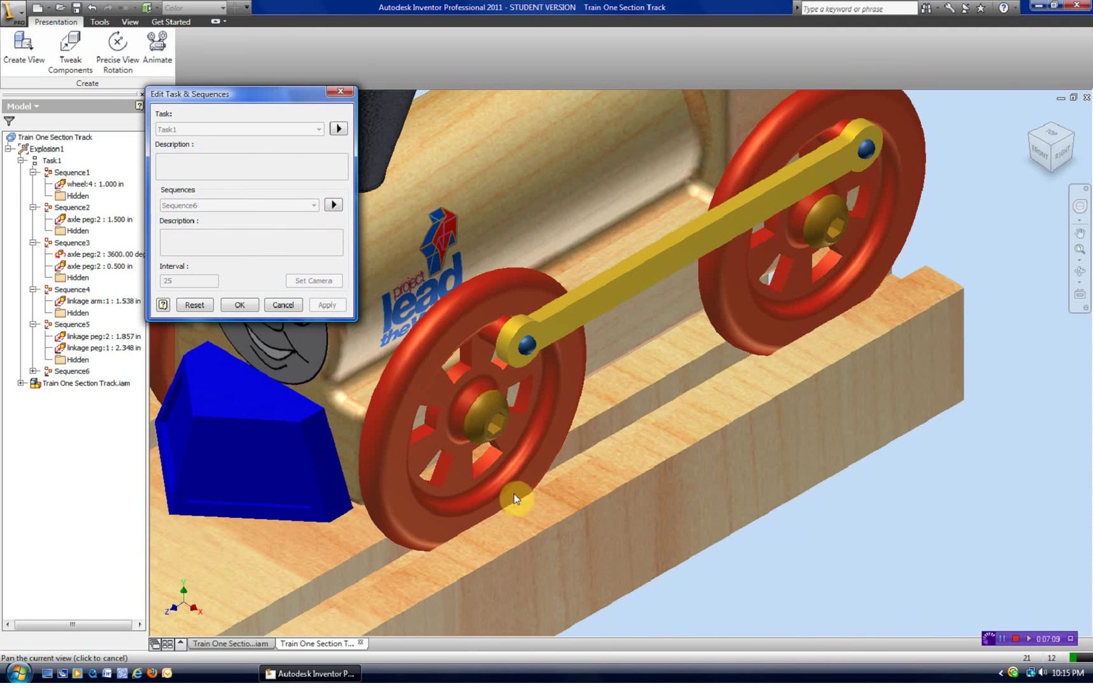
left_click(205, 304)
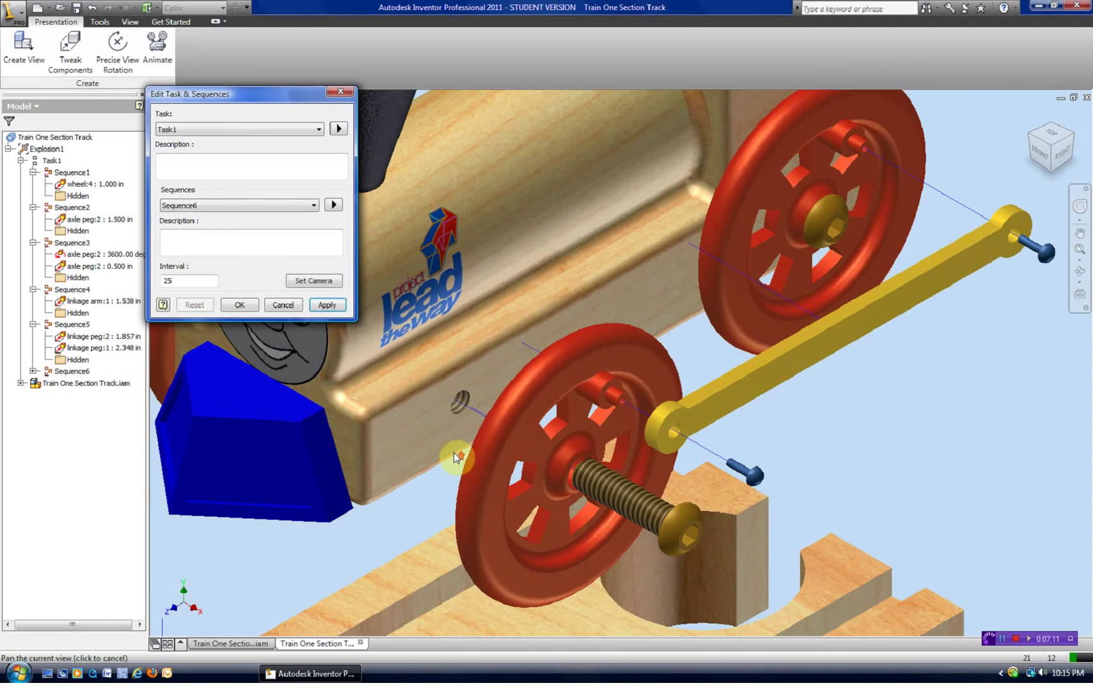
Store a camera view showing the whole train and full track section for Sequence6, and finish editing the sequences
scroll(424, 507, "down", 5)
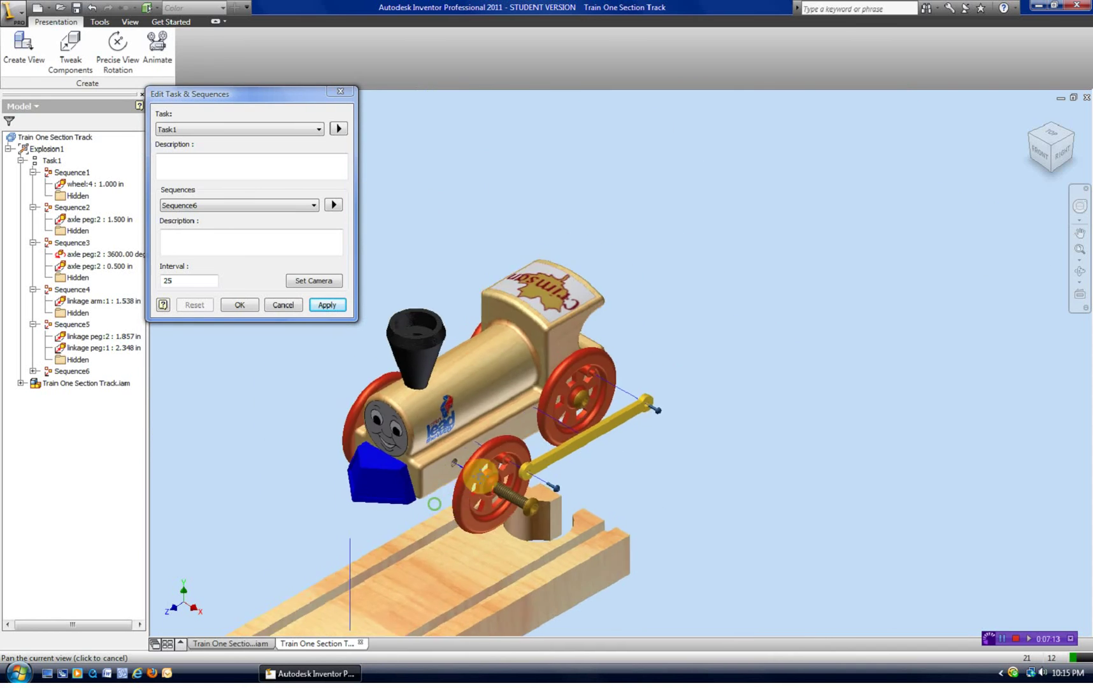
middle_click_drag(435, 500, 739, 298)
scroll(541, 407, "down", 3)
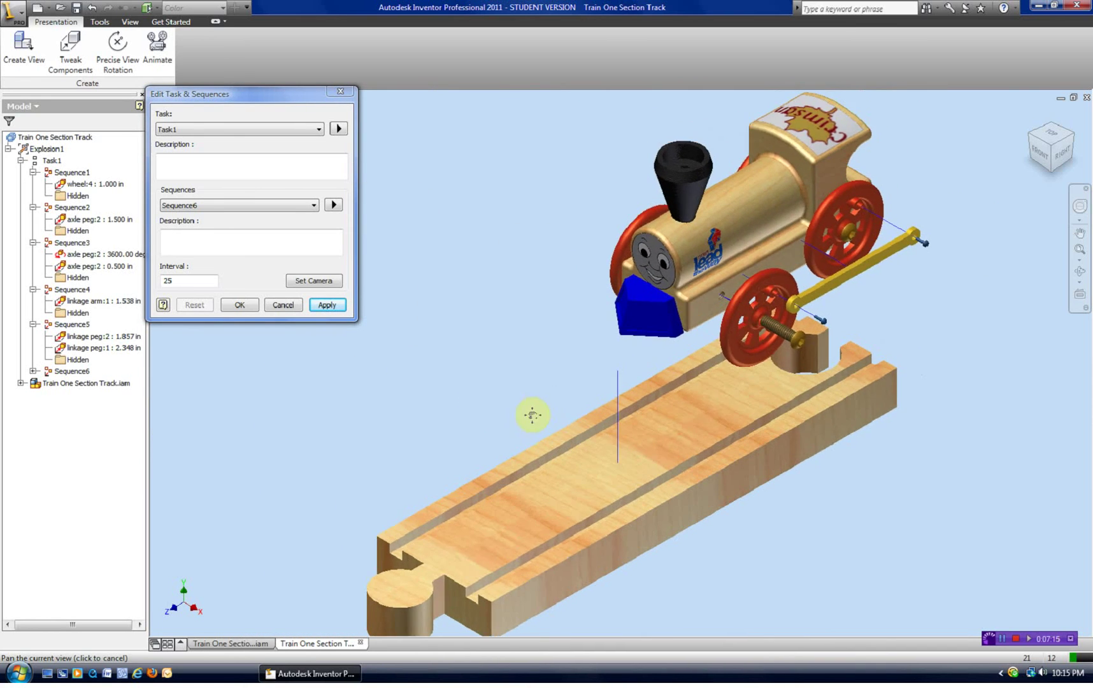
left_click(311, 282)
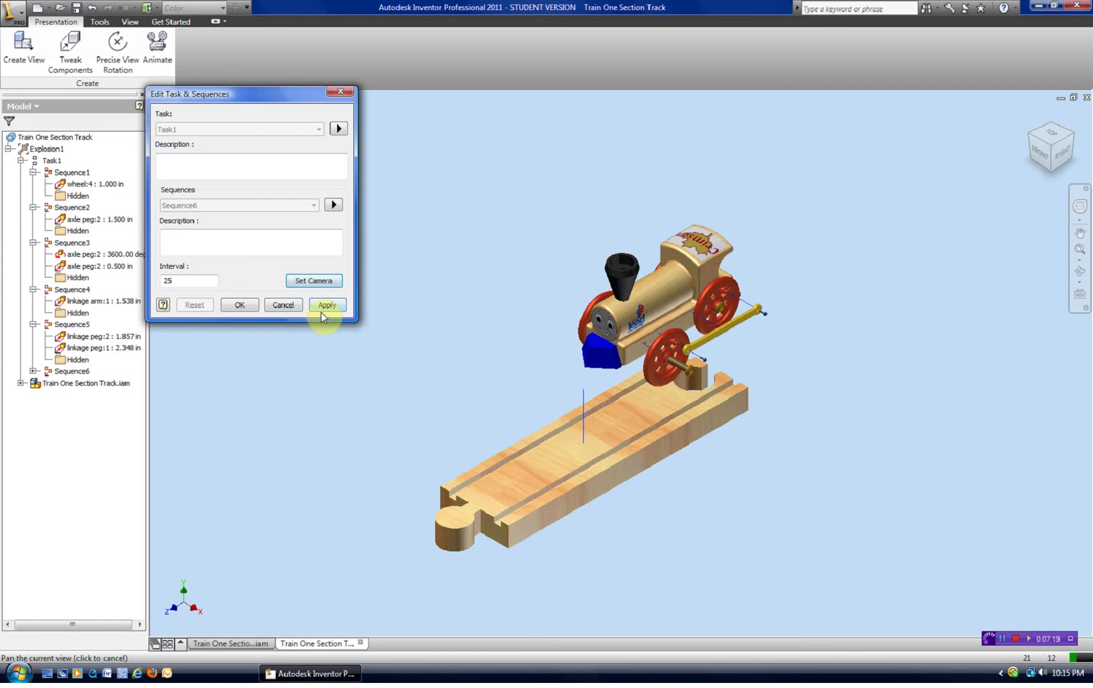
left_click(322, 309)
left_click(250, 304)
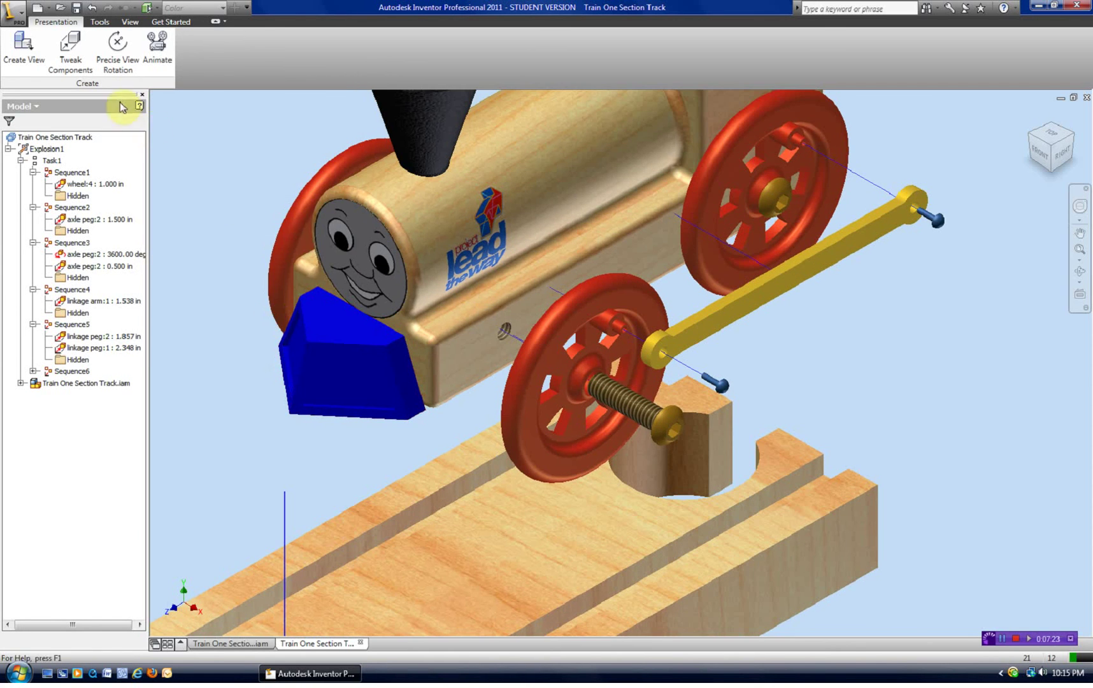
Play the complete assembly animation starting from a view of the train's opposite side, and reset it to the exploded state
scroll(251, 180, "down", 5)
middle_click_drag(497, 236, 769, 297)
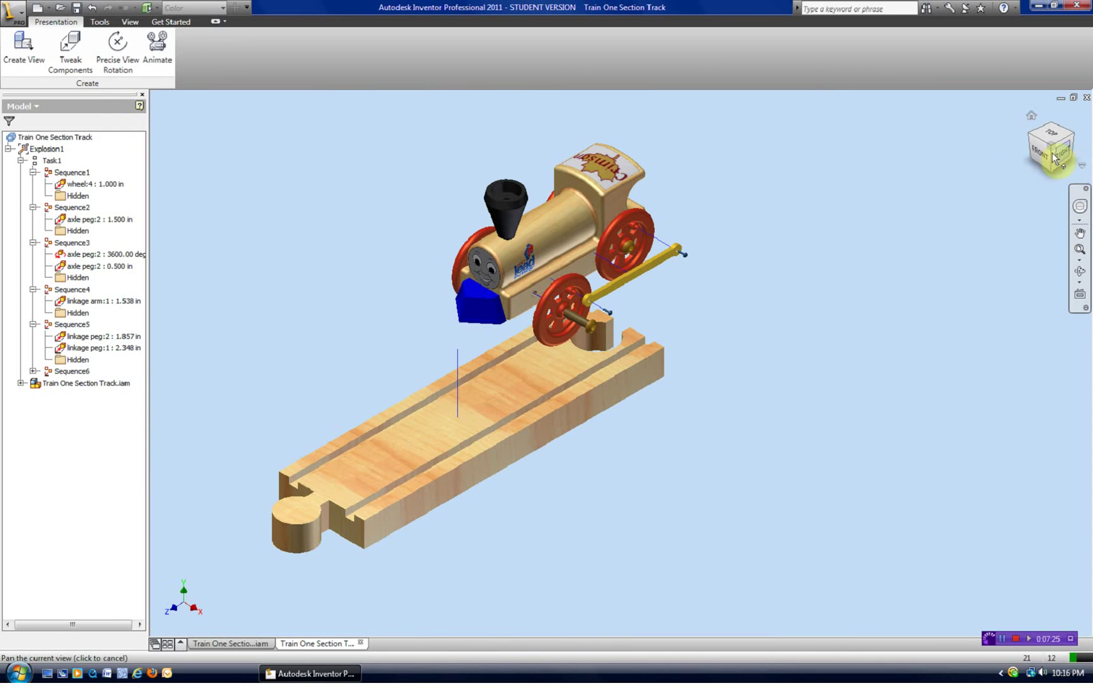
left_click(1030, 139)
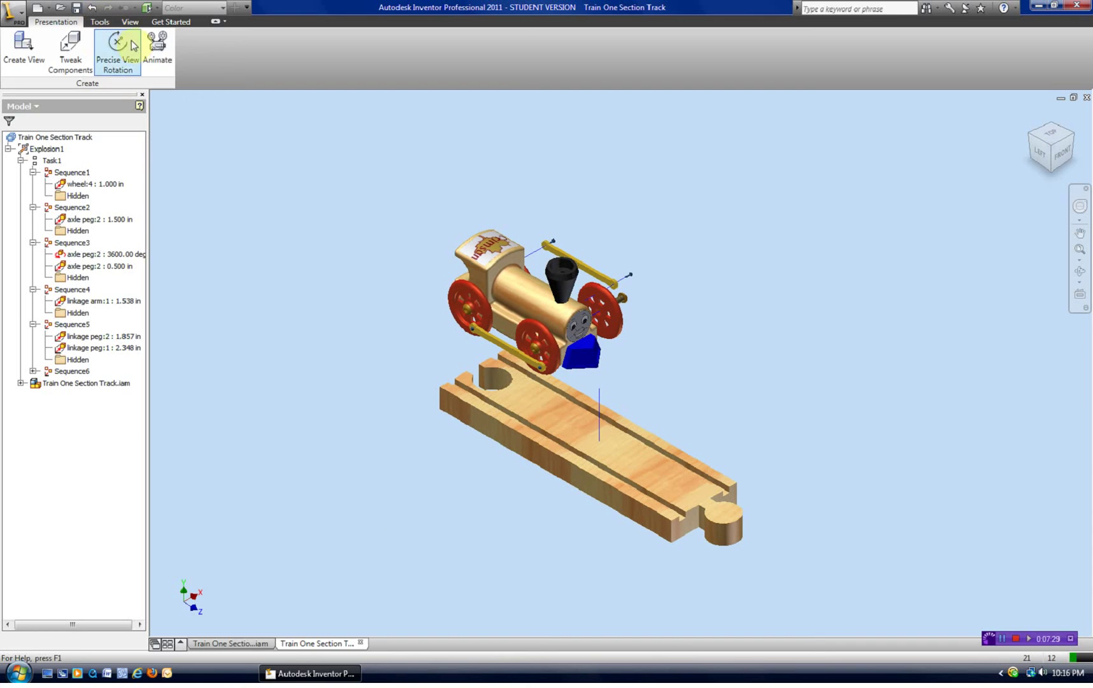
left_click(157, 48)
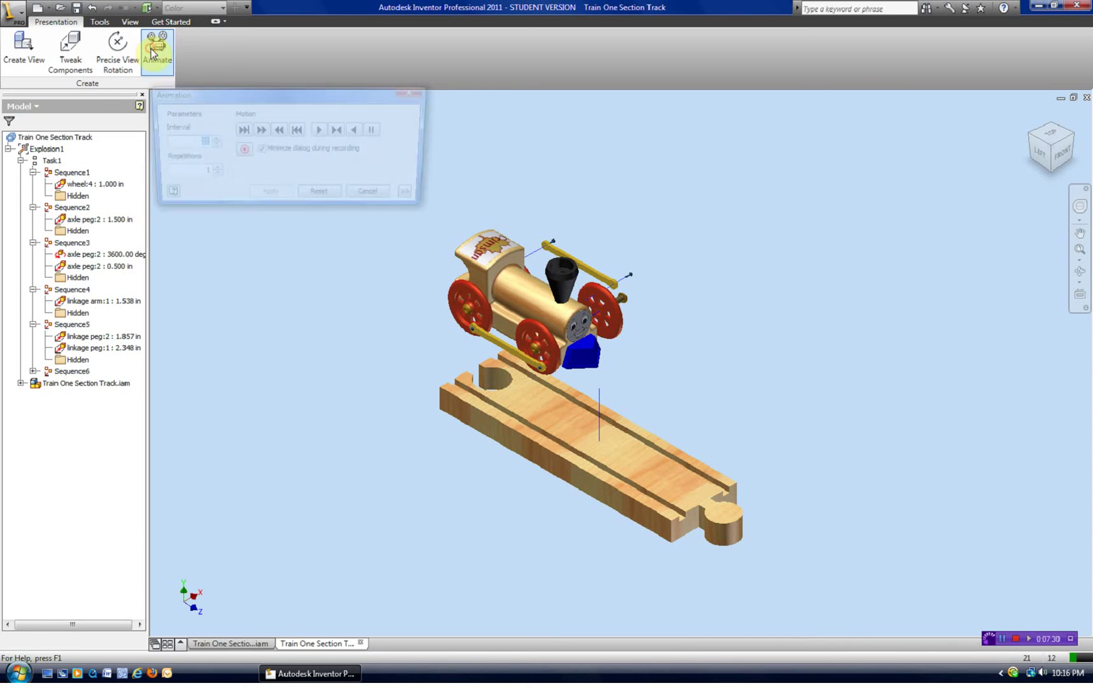
left_click(320, 131)
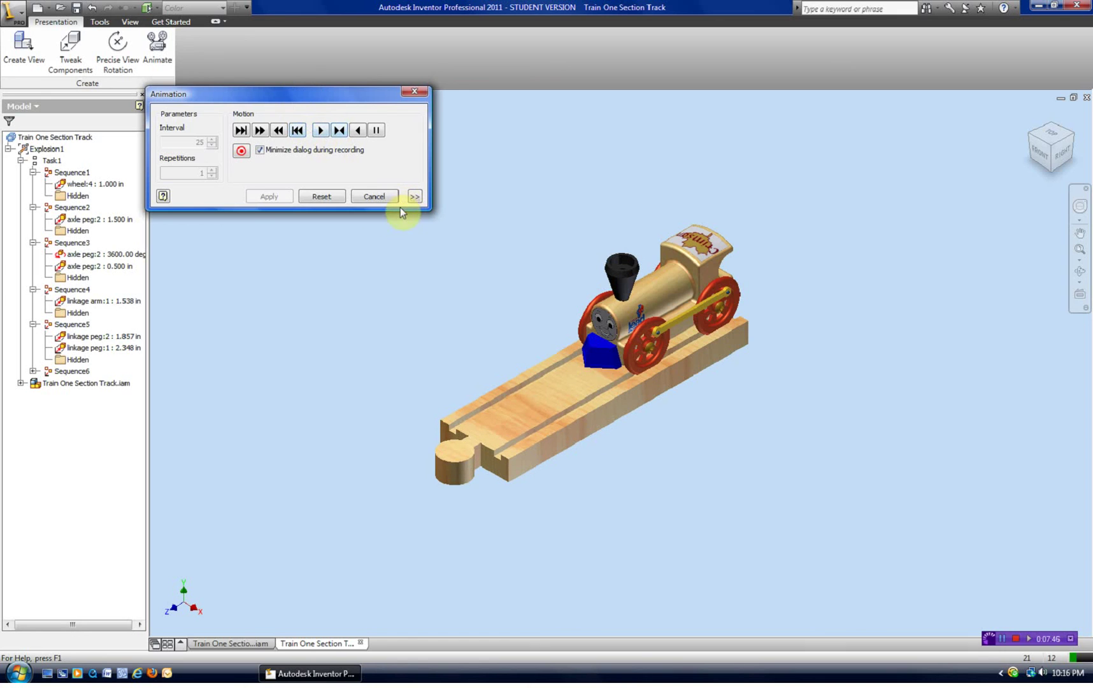
left_click(320, 197)
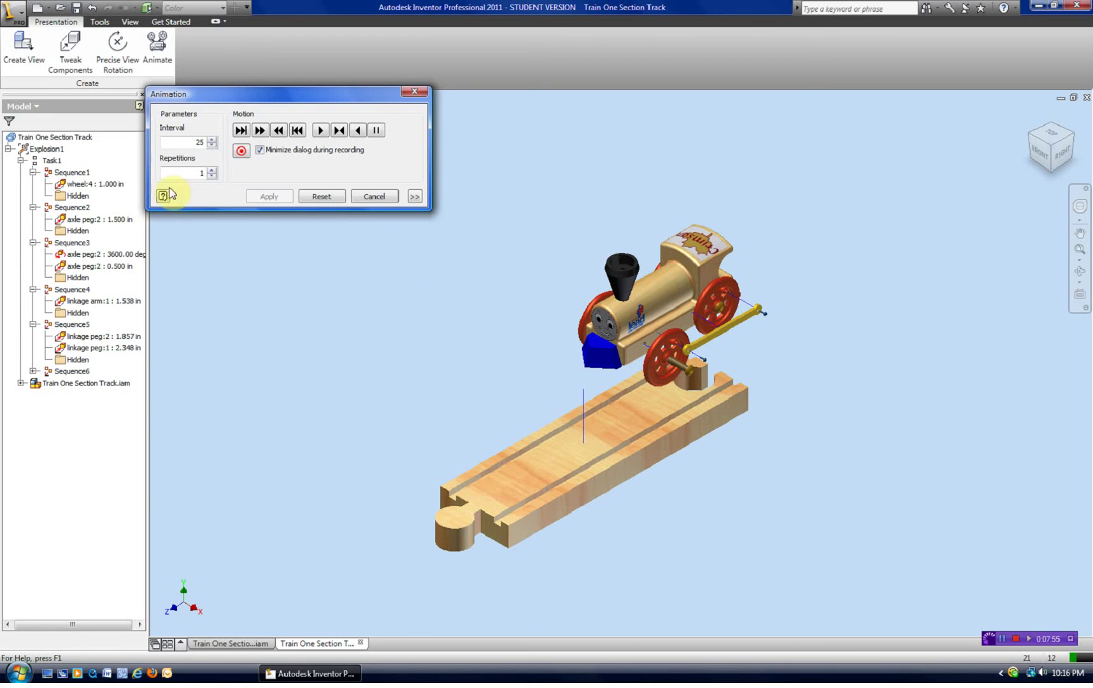
left_click(376, 197)
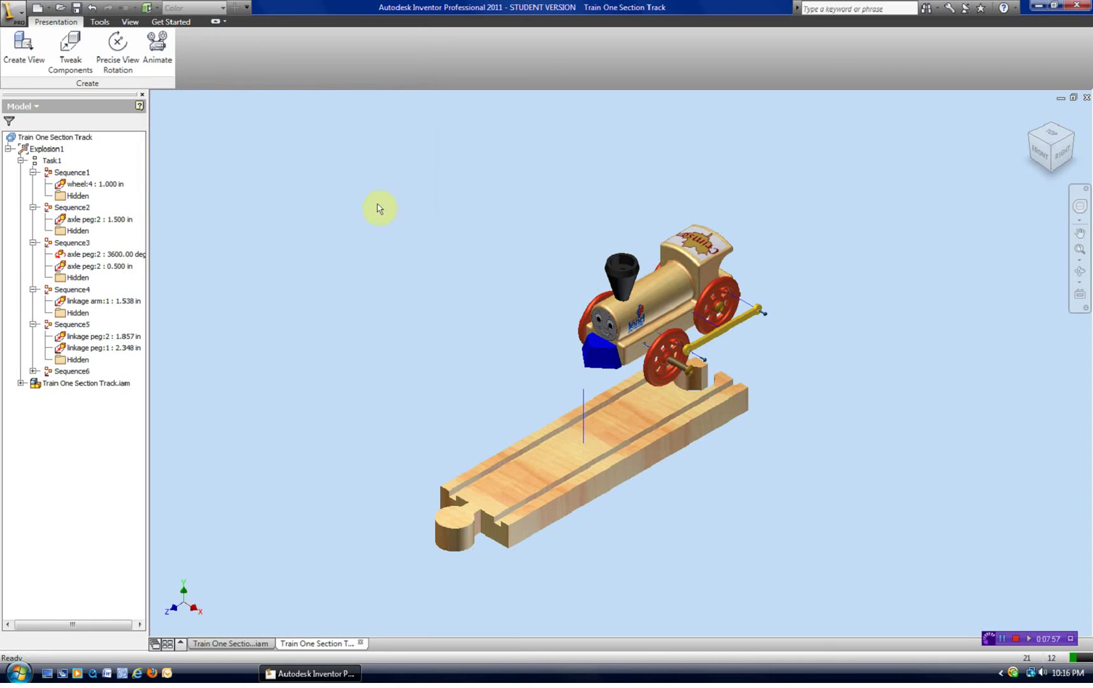
Collapse Sequence1, Sequence2 and Sequence3 in the model tree
left_click(33, 172)
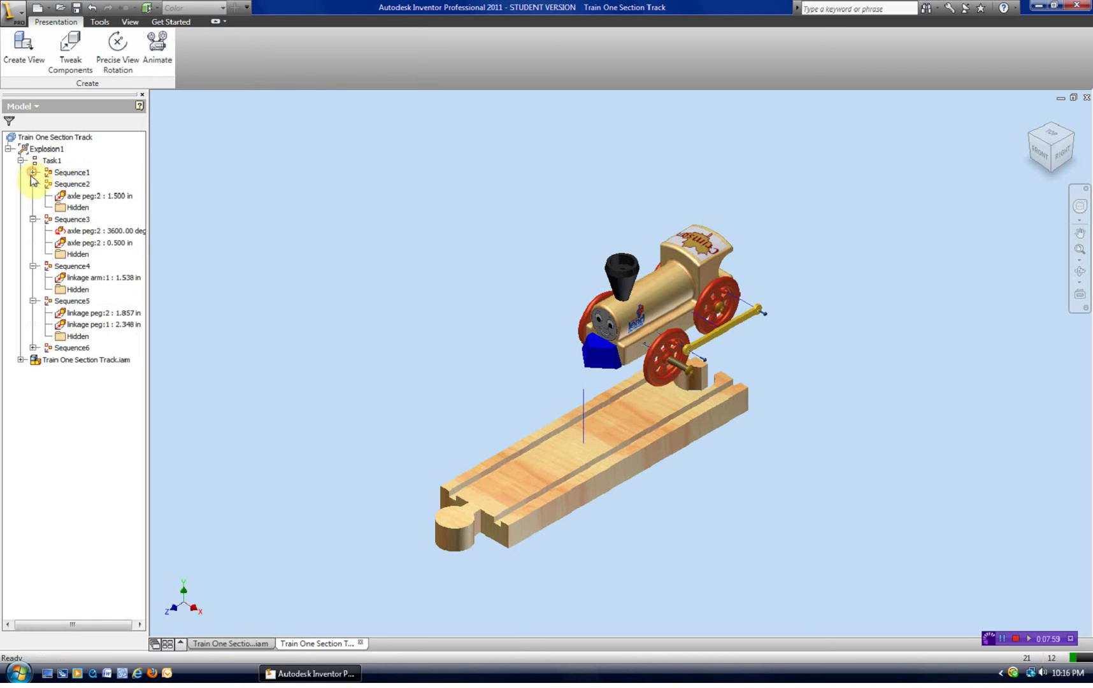
left_click(33, 184)
left_click(32, 196)
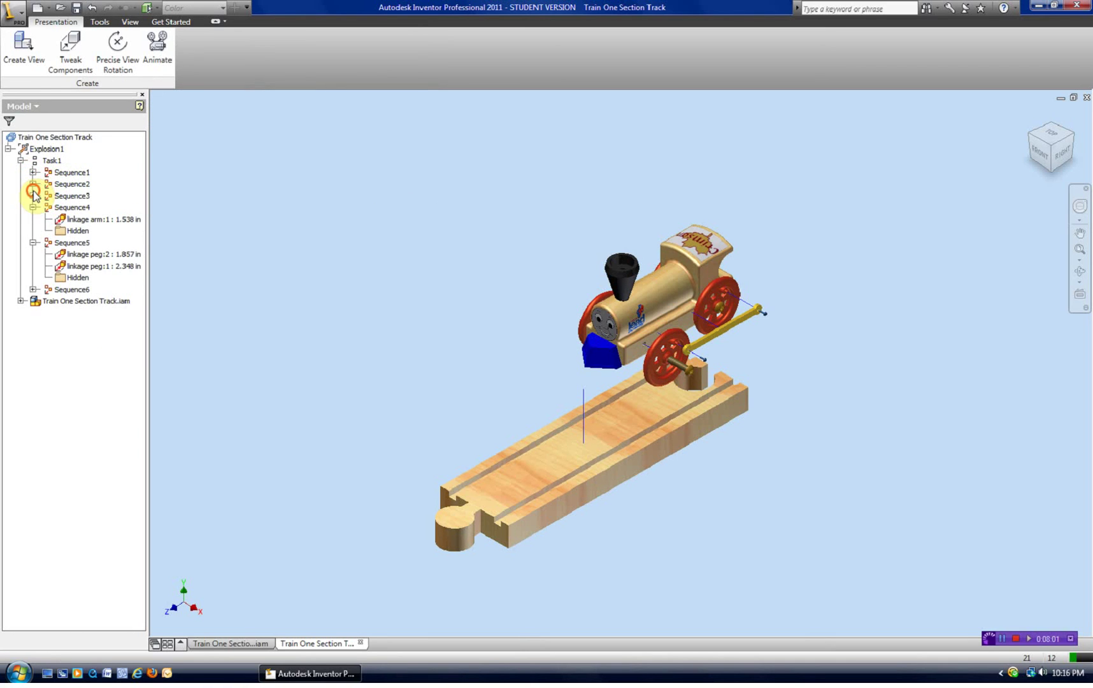
left_click(155, 55)
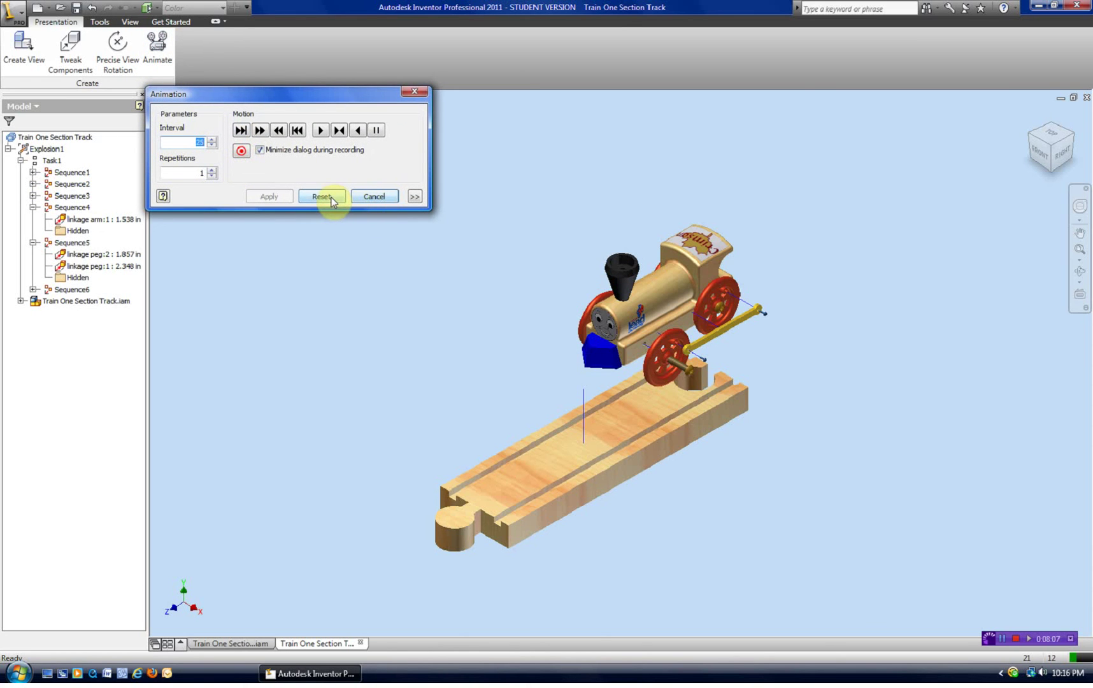
left_click(375, 197)
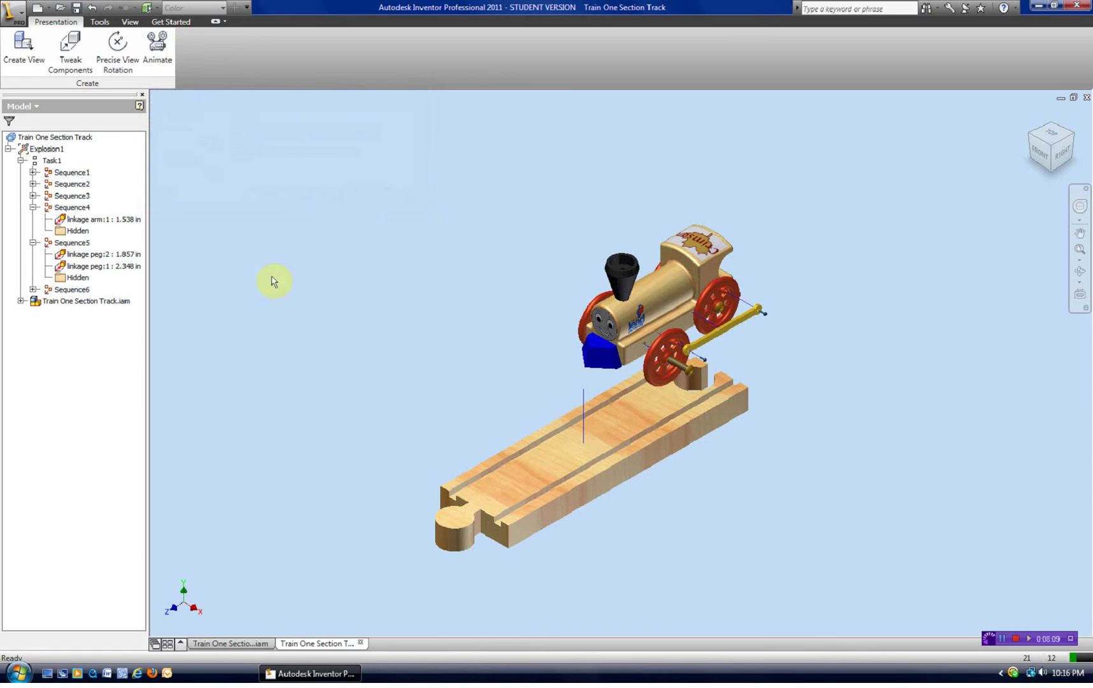